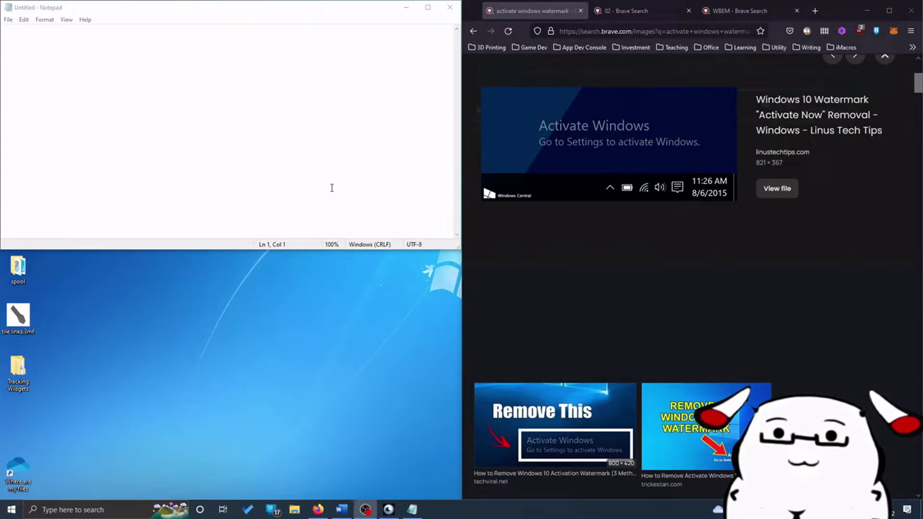
Write 0x80041002, then symptoms: 1. Volume License, 2. 0x80041002 in Activation UI, 3. slmgr shows the same error
click(316, 135)
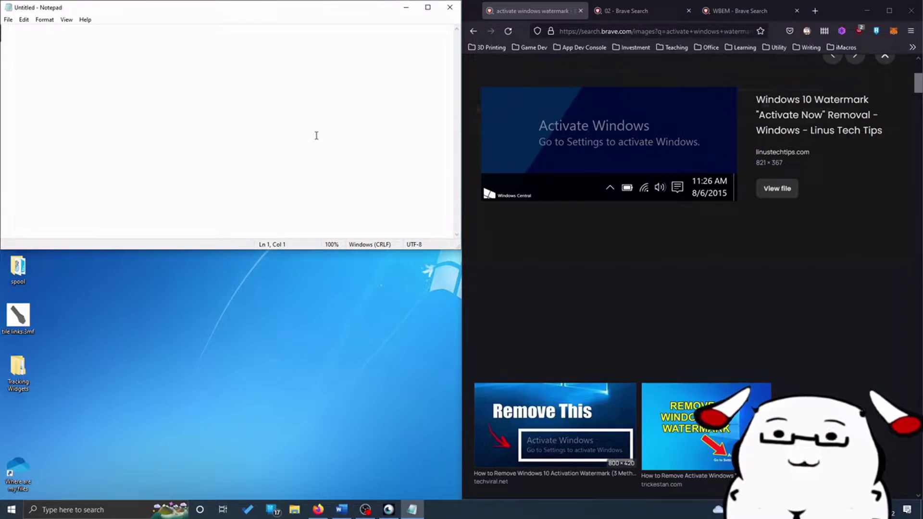
text(0)
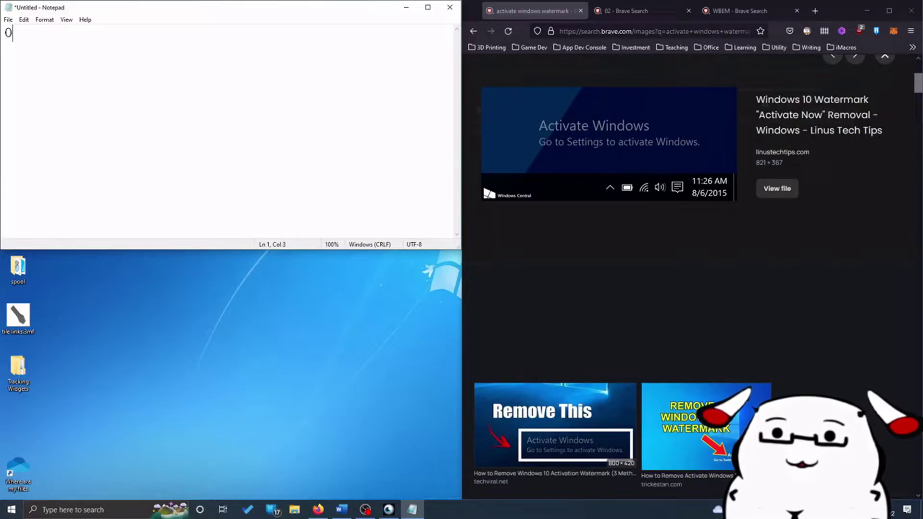
text(x800)
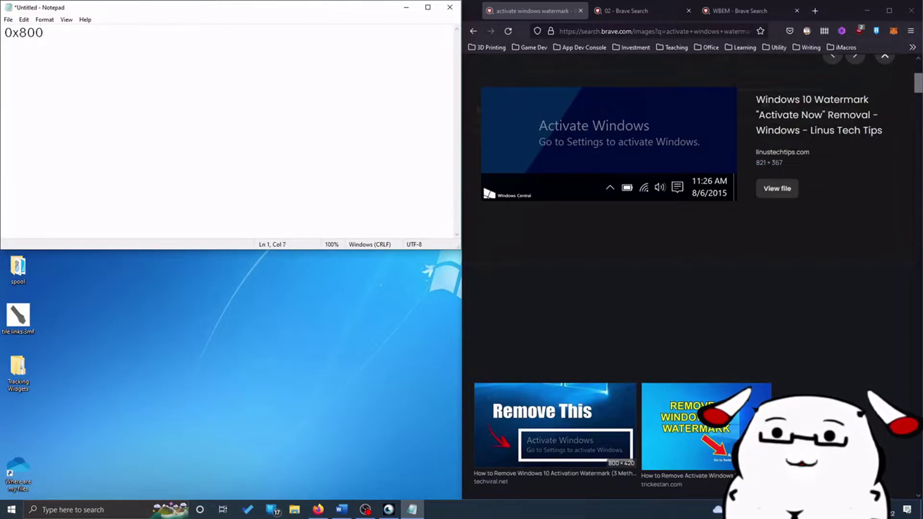
text(4100)
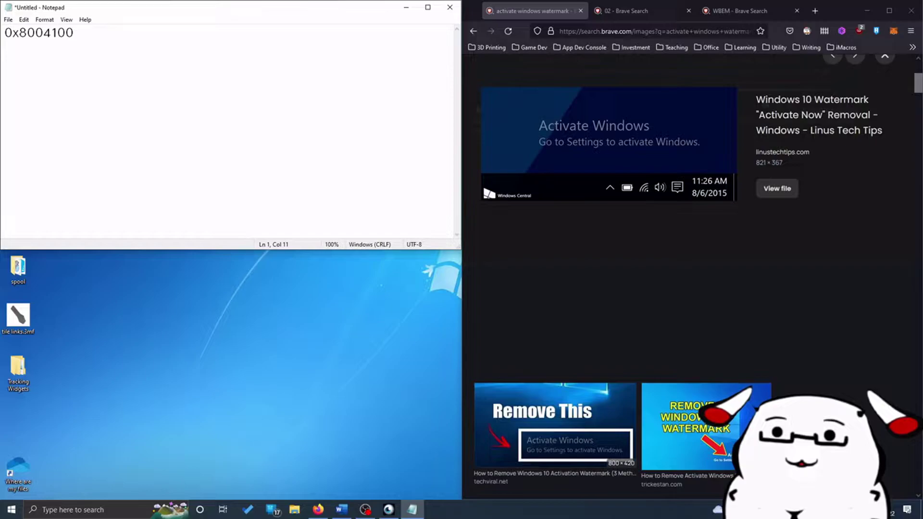
text(2)
key(Return)
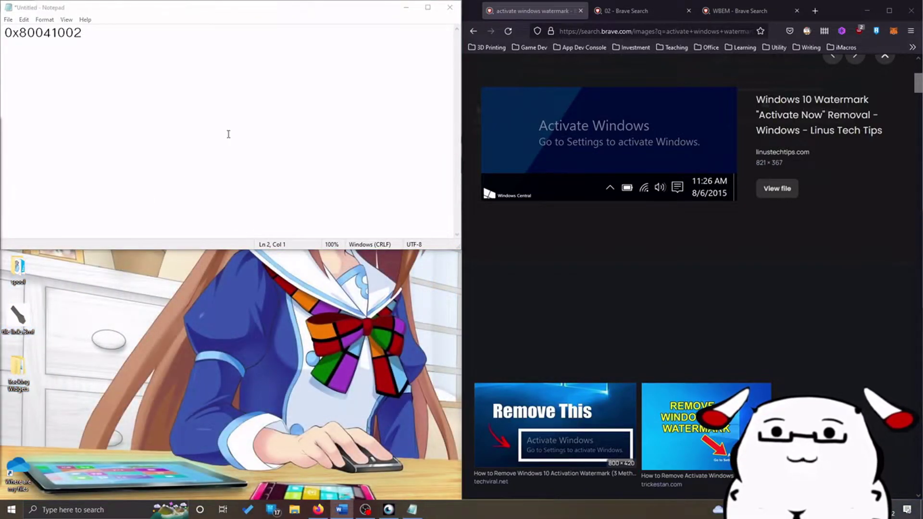
text(1.  )
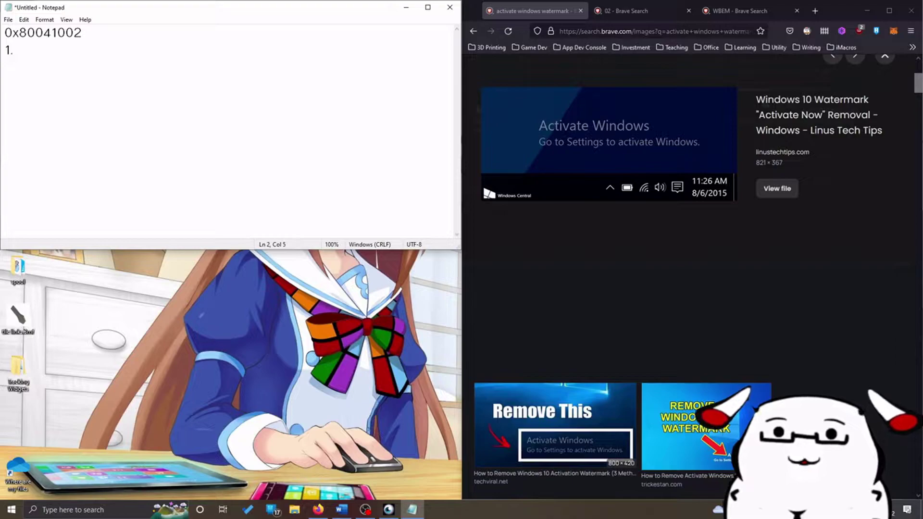
text(Volum)
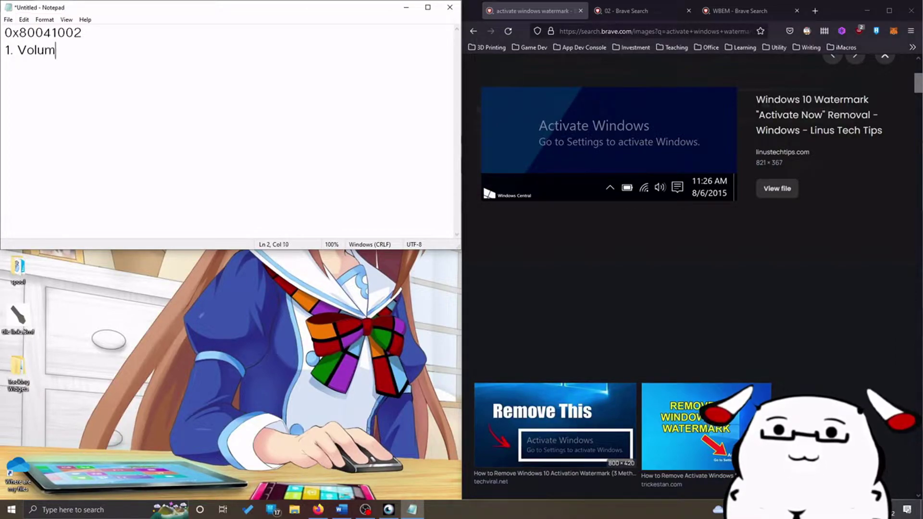
text(e License)
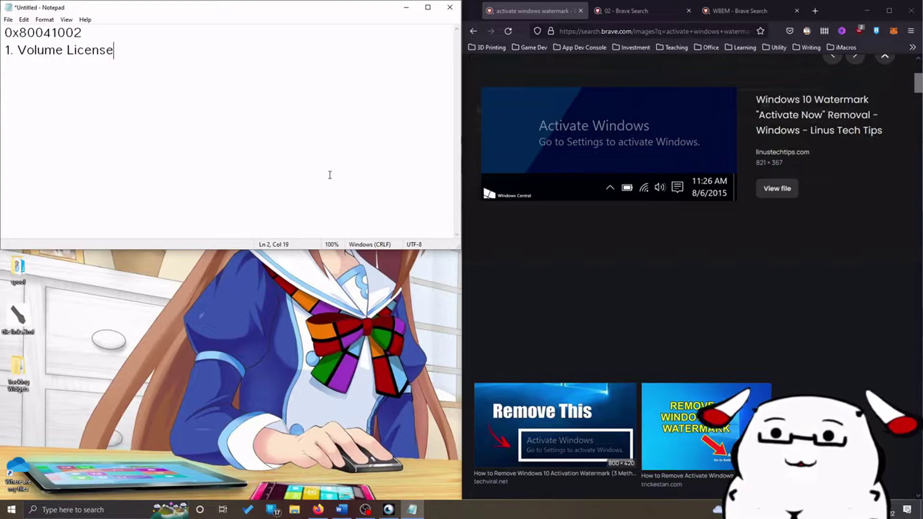
key(Return)
text(2.)
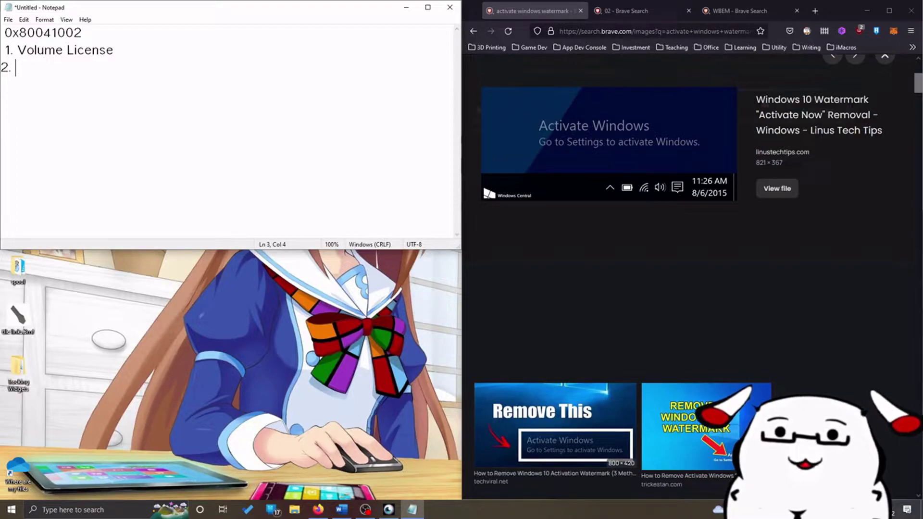
text(0x8)
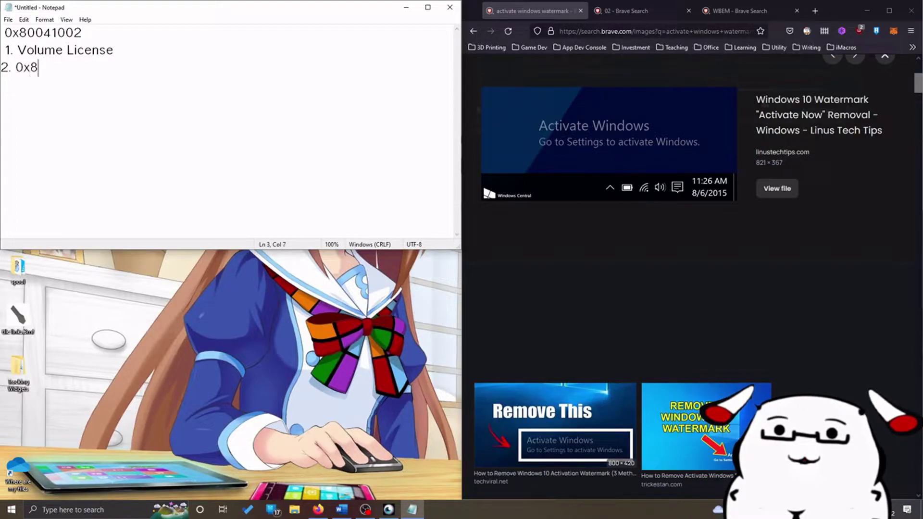
text(00)
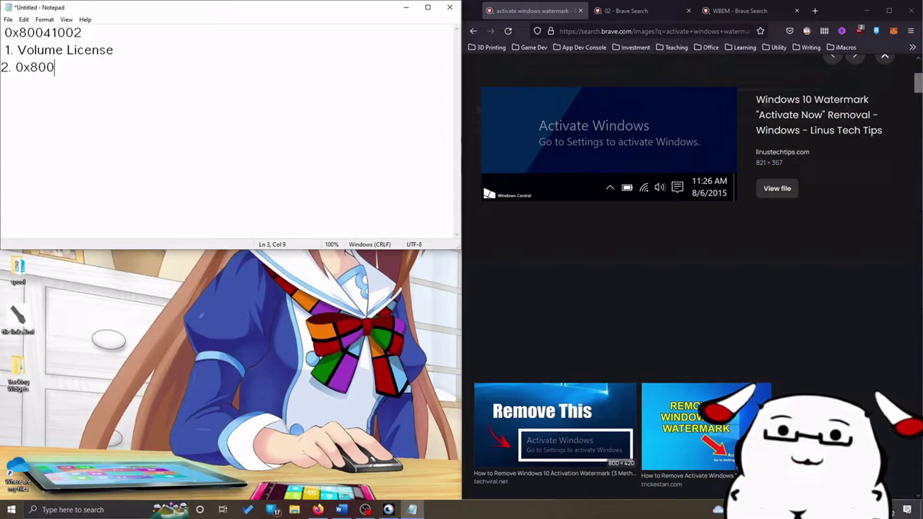
text(41002 )
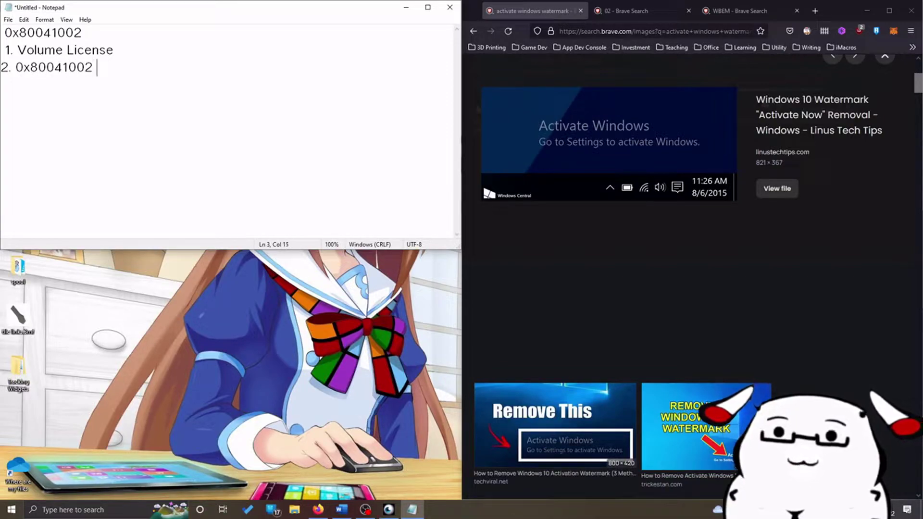
text(in Activation UI)
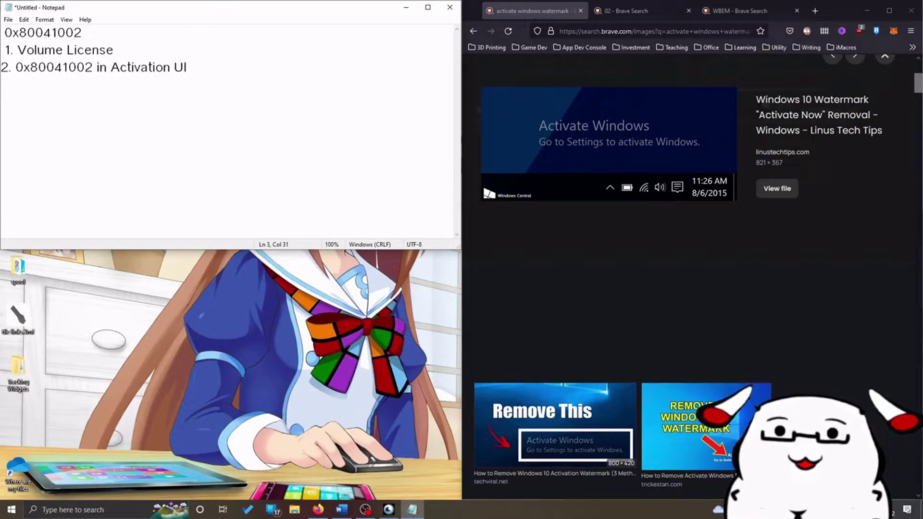
key(Return)
text(3. )
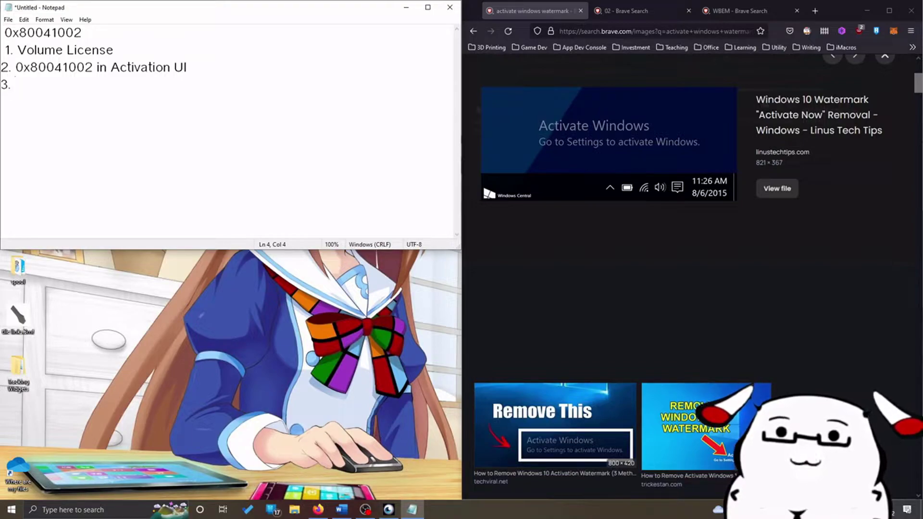
text(slmgr )
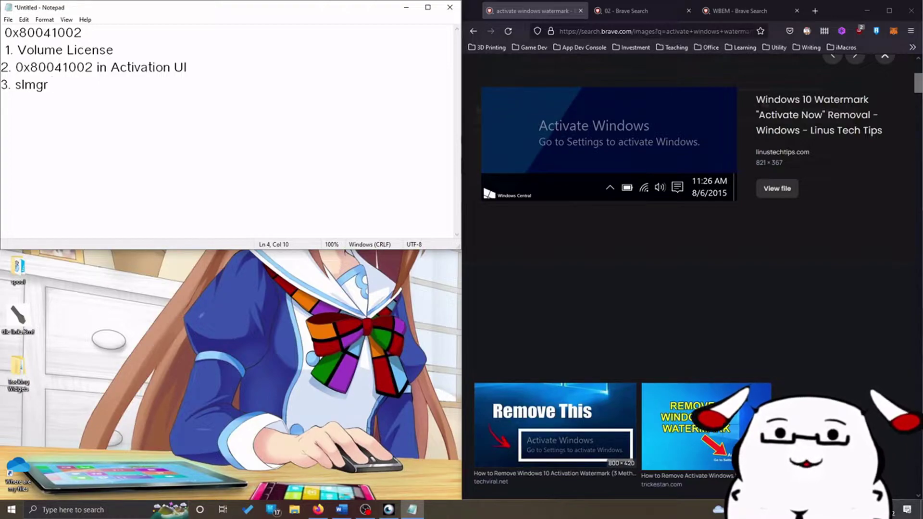
text(shows )
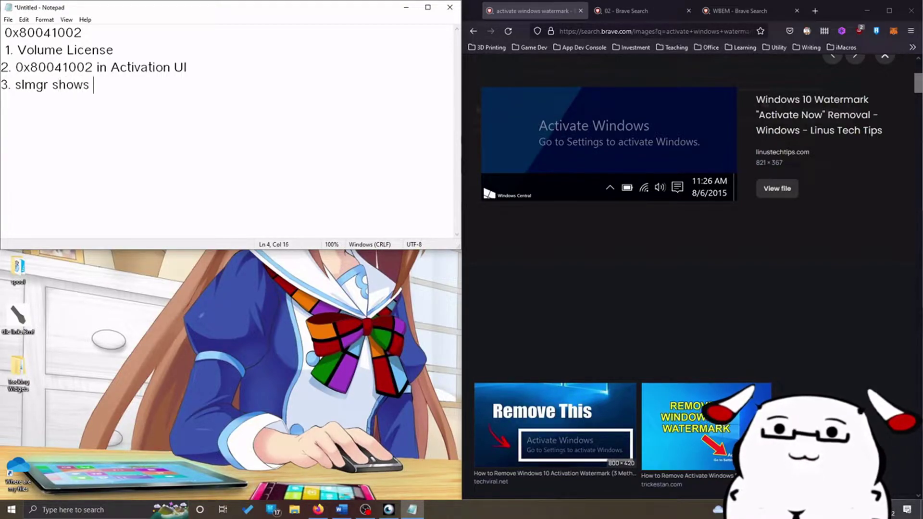
text(the same error)
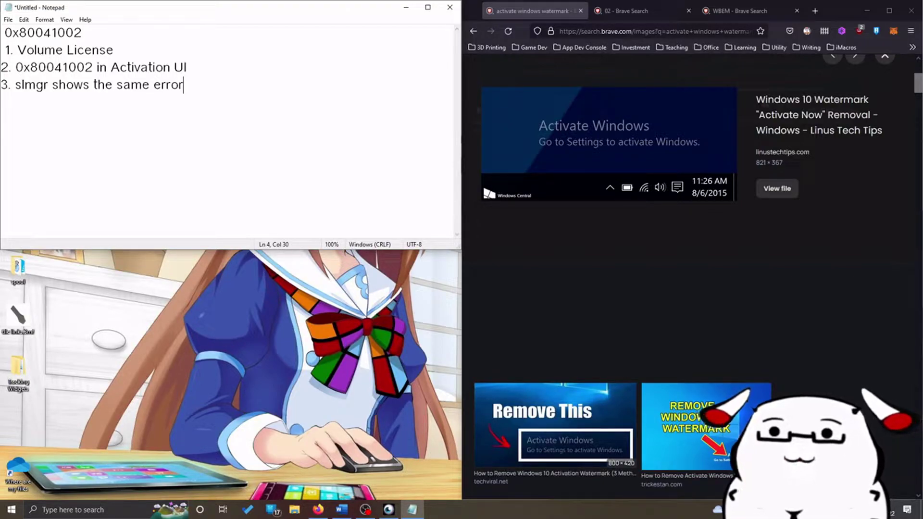
Add a blank line under the symptoms and select error code 0x80041002, checking Word in between
key(Return)
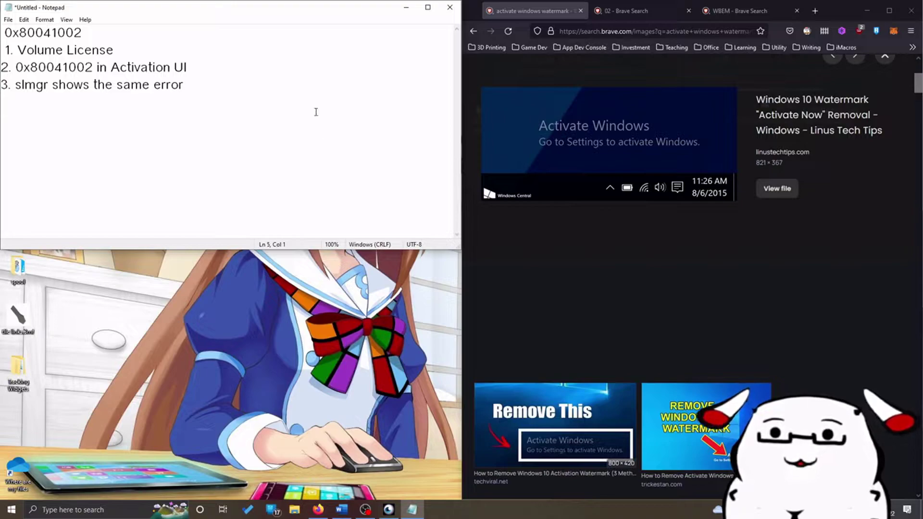
drag(135, 32, 2, 32)
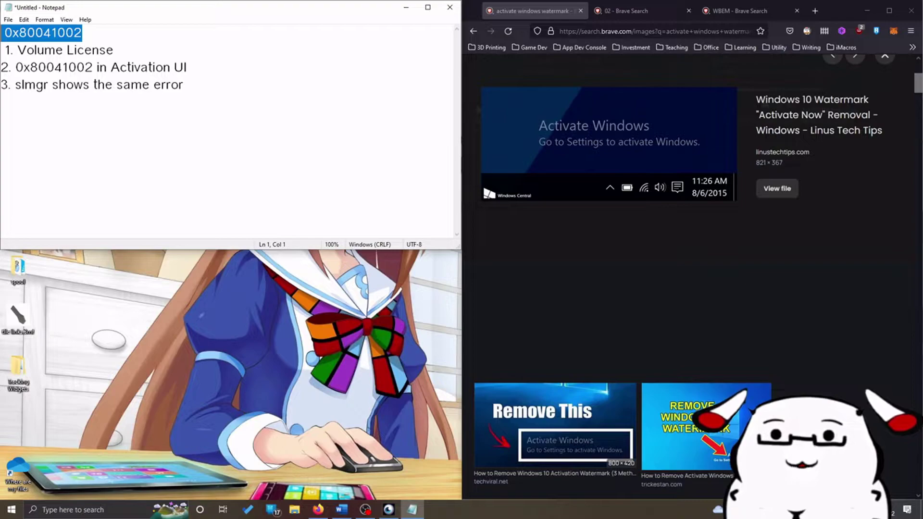
key(alt+Tab)
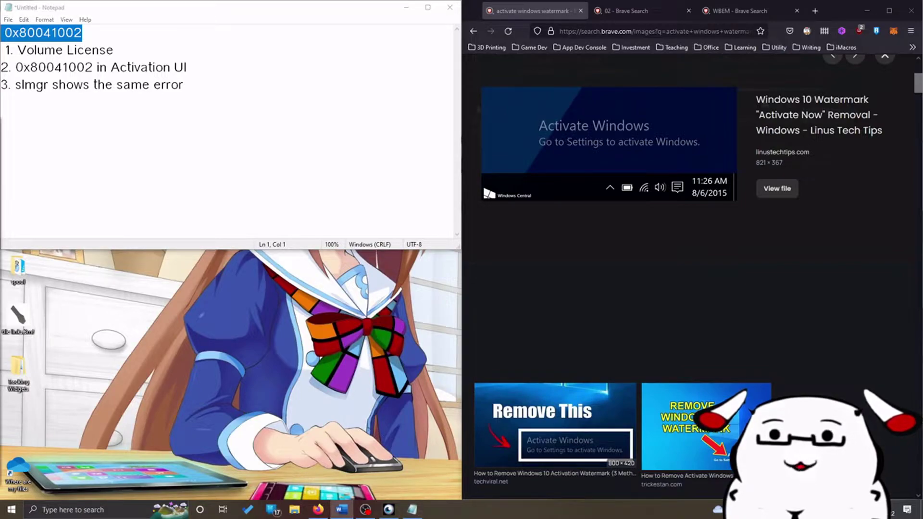
click(111, 68)
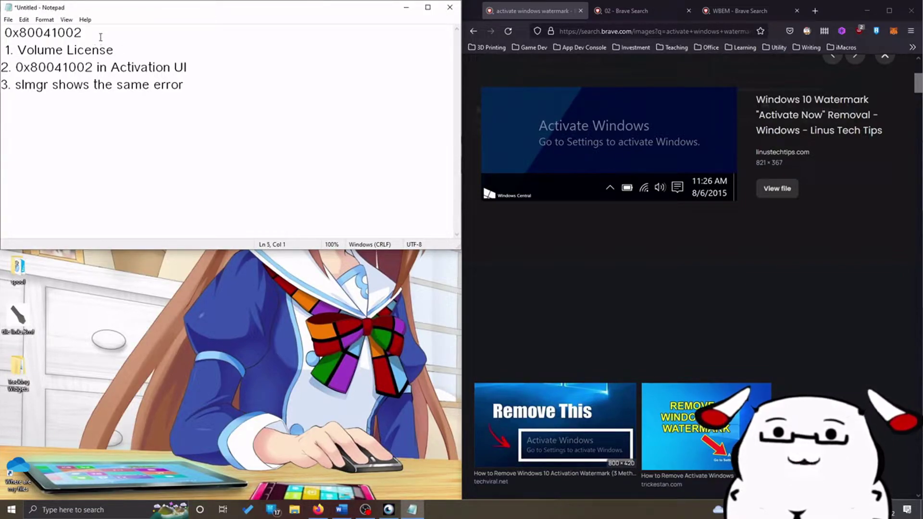
drag(99, 34, 4, 33)
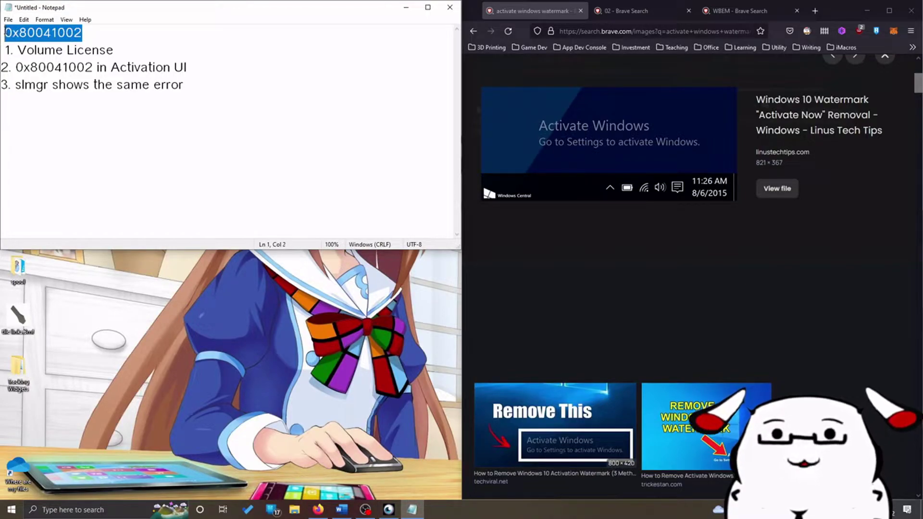
click(102, 125)
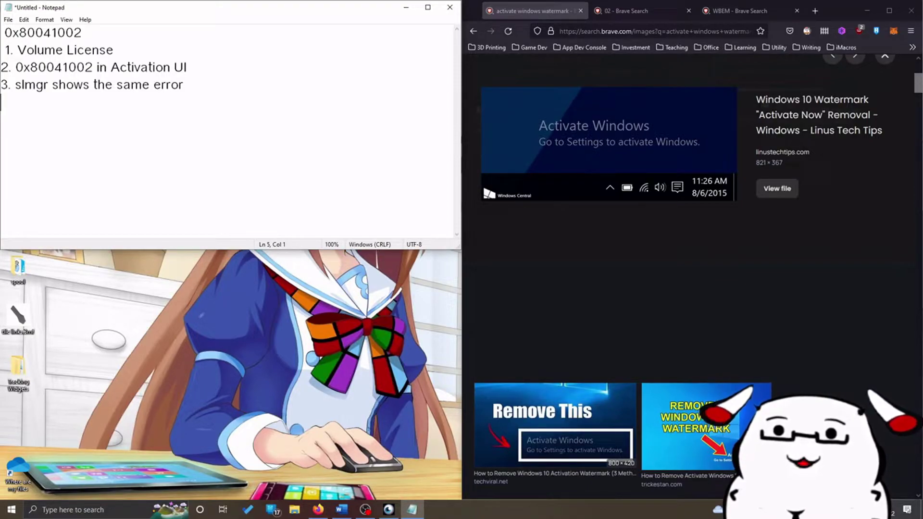
key(alt+Tab)
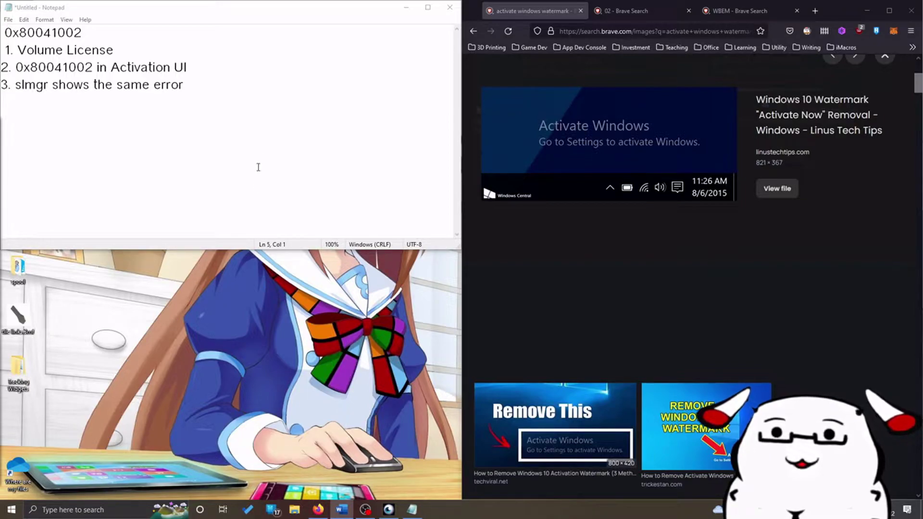
click(253, 137)
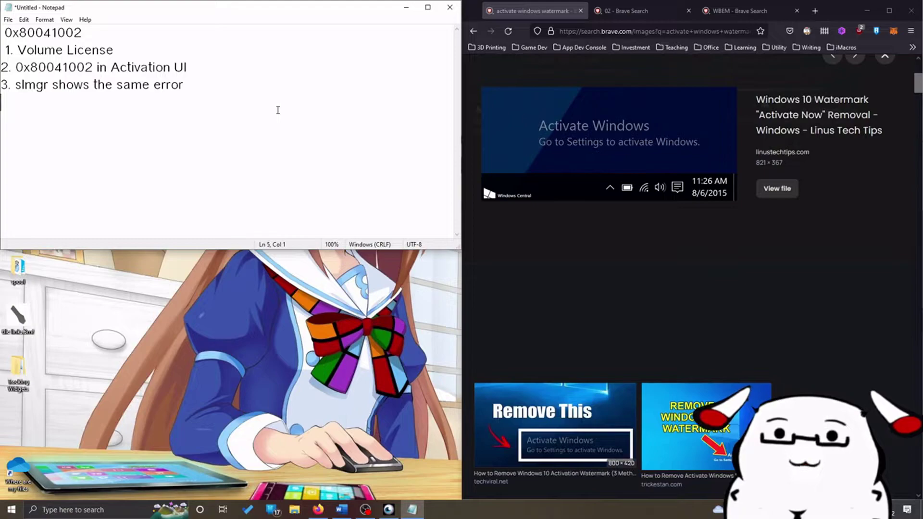
Add a 'Start' heading with fix '1. Scan for malware and virus and clear them out'
key(Return)
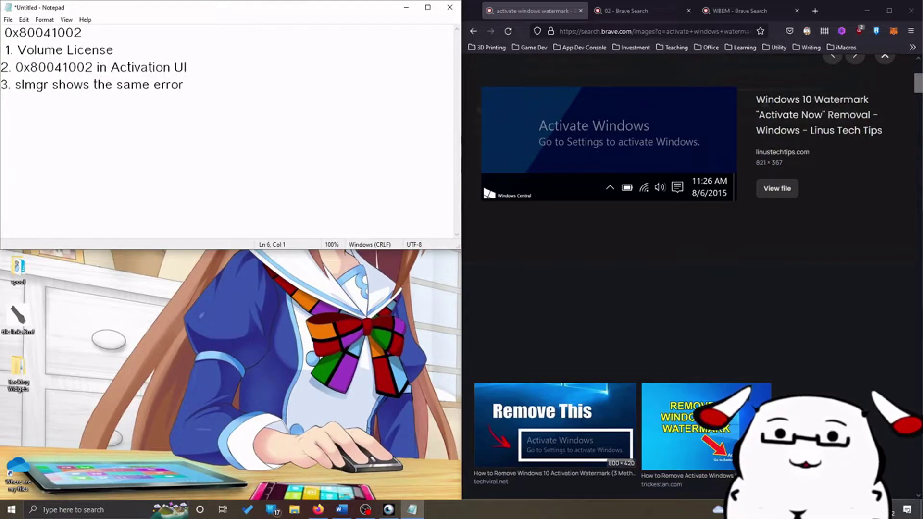
text(Start)
key(Return)
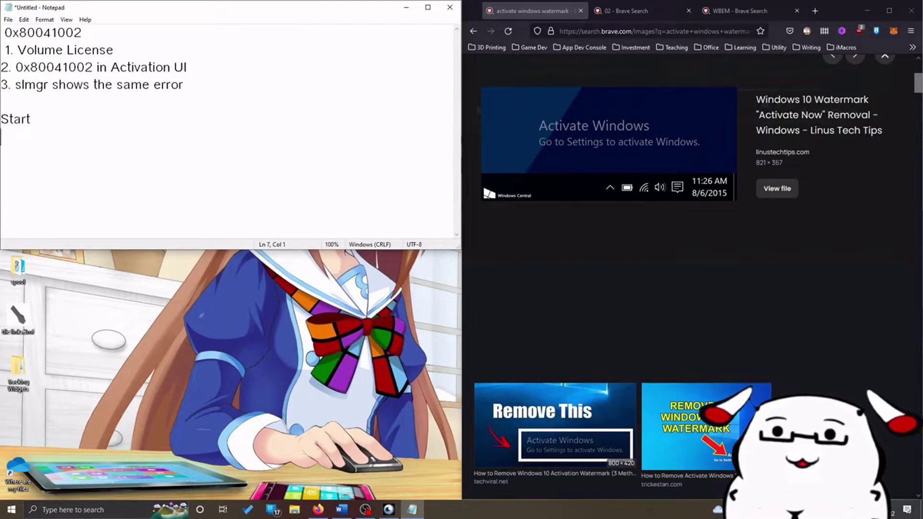
text(1. )
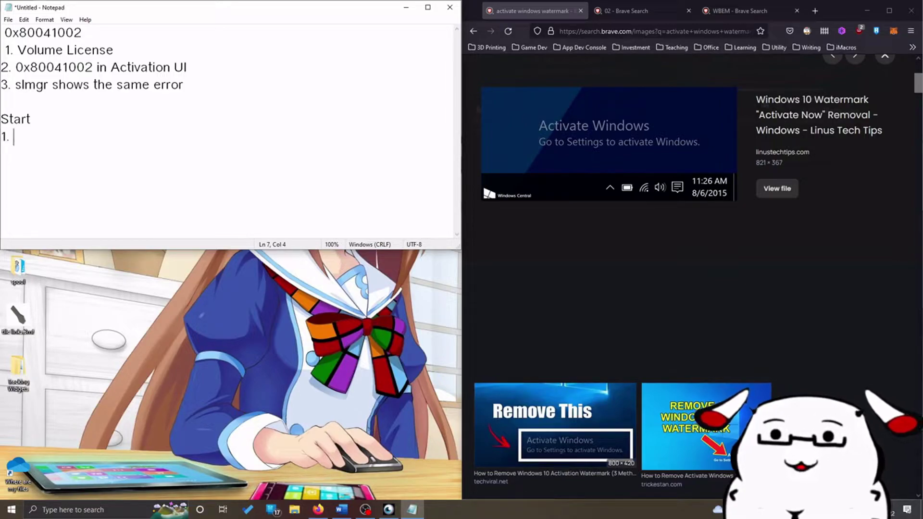
text(Scan fo)
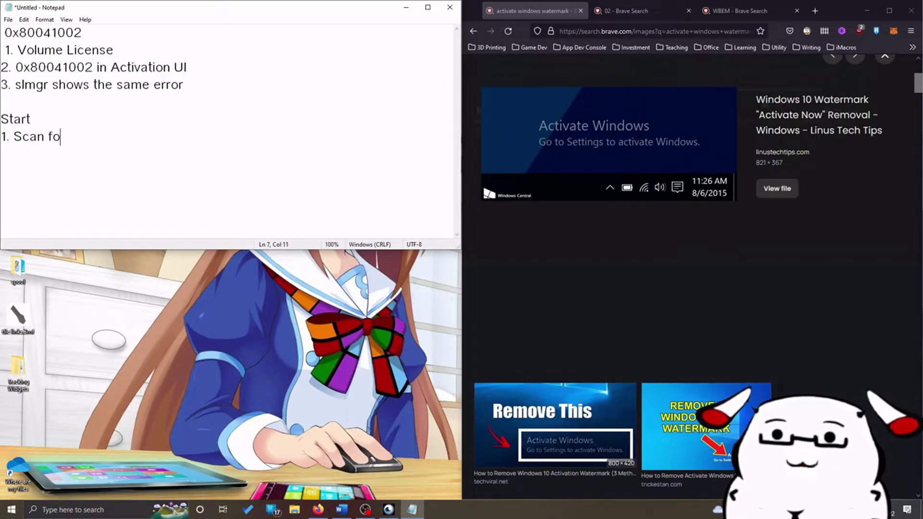
text(r malware and virt)
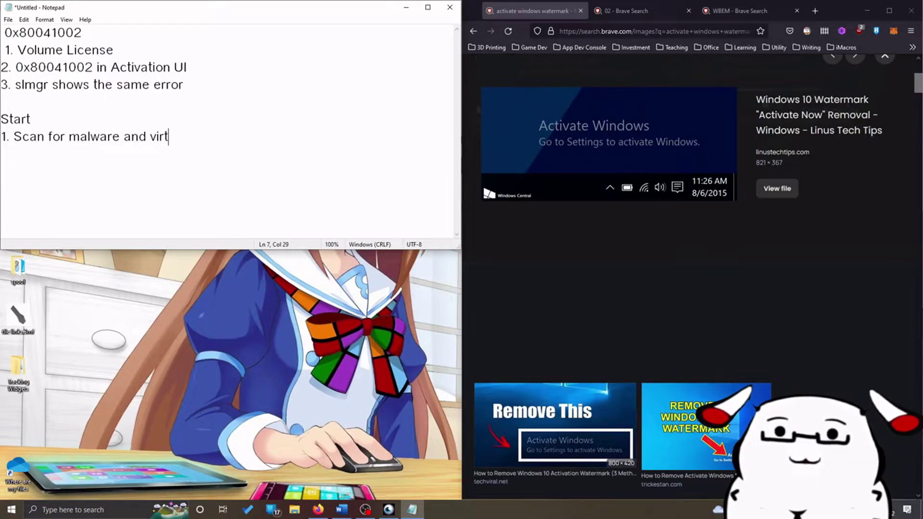
key(BackSpace)
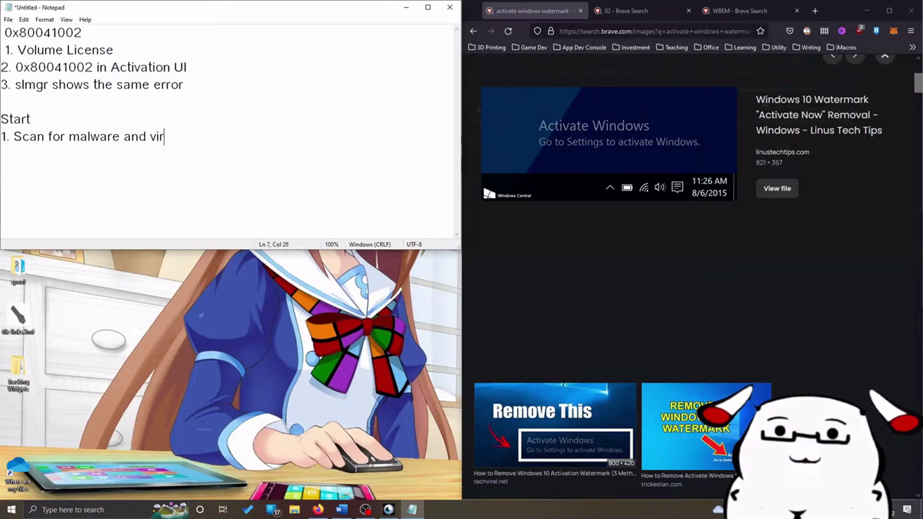
text(us and clear them out)
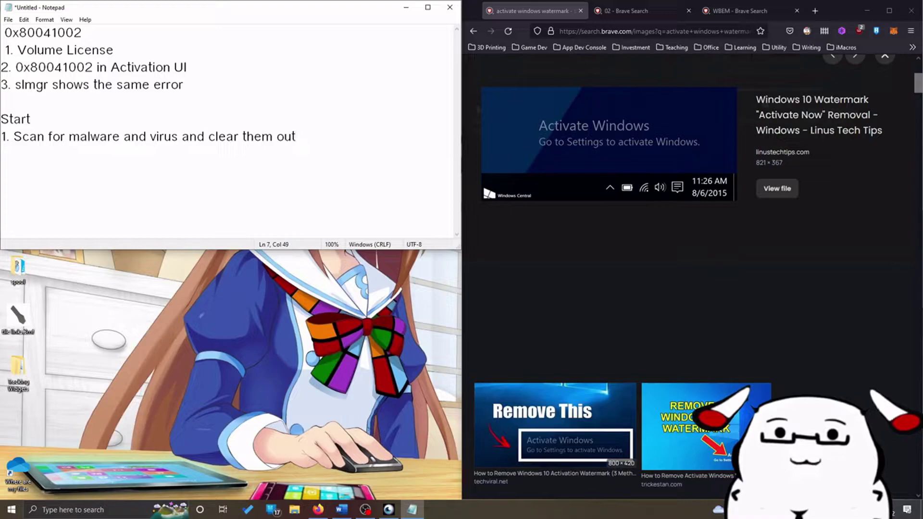
Add the second fix, '2. console SFC', below the first
key(Return)
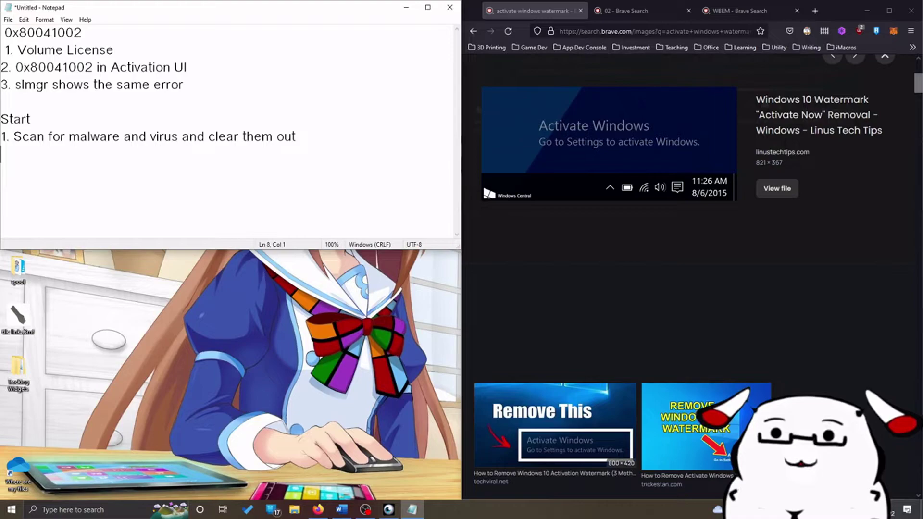
text(2. )
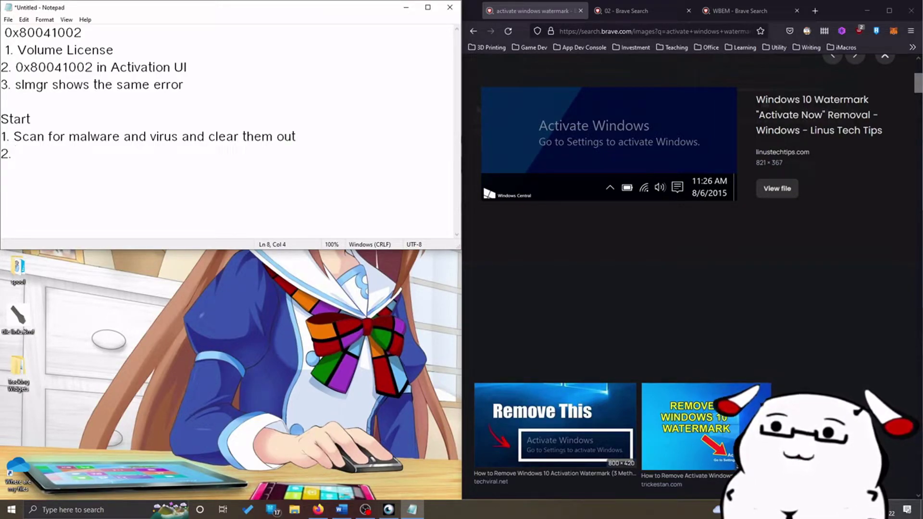
text(SF)
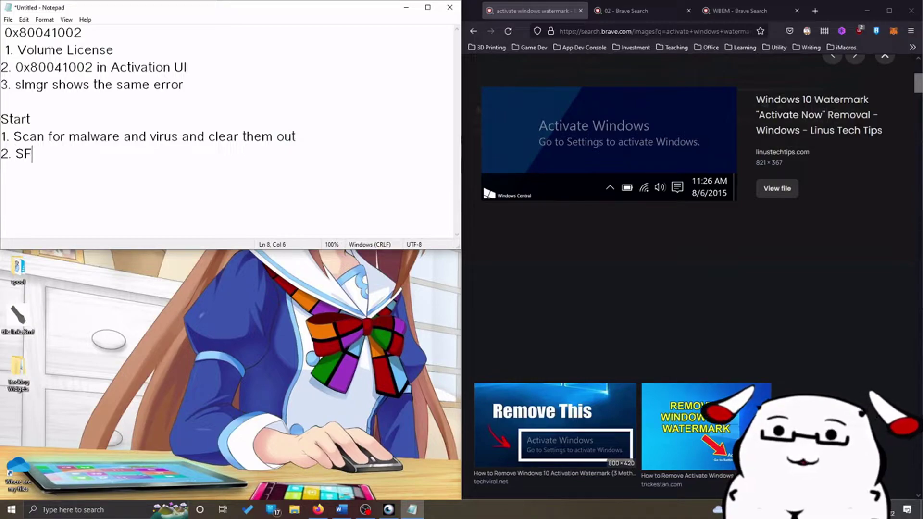
text(C )
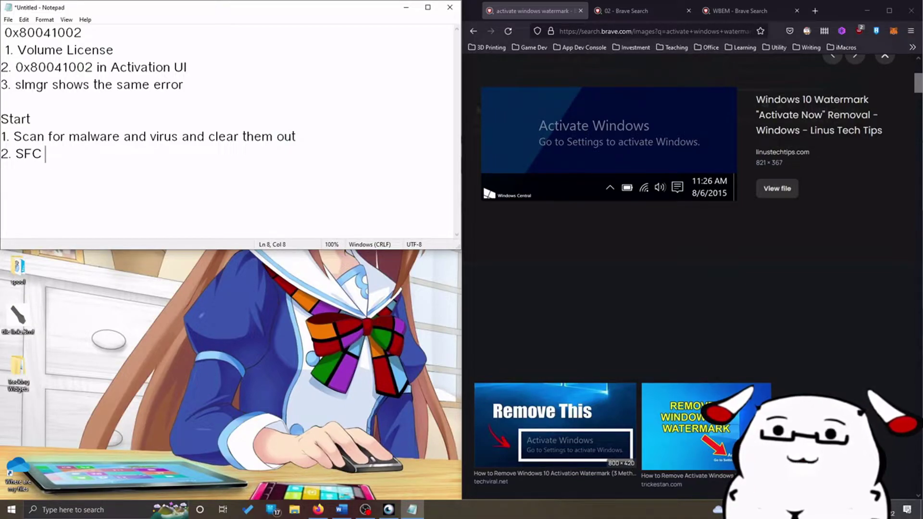
text(conso)
key(BackSpace)
key(BackSpace)
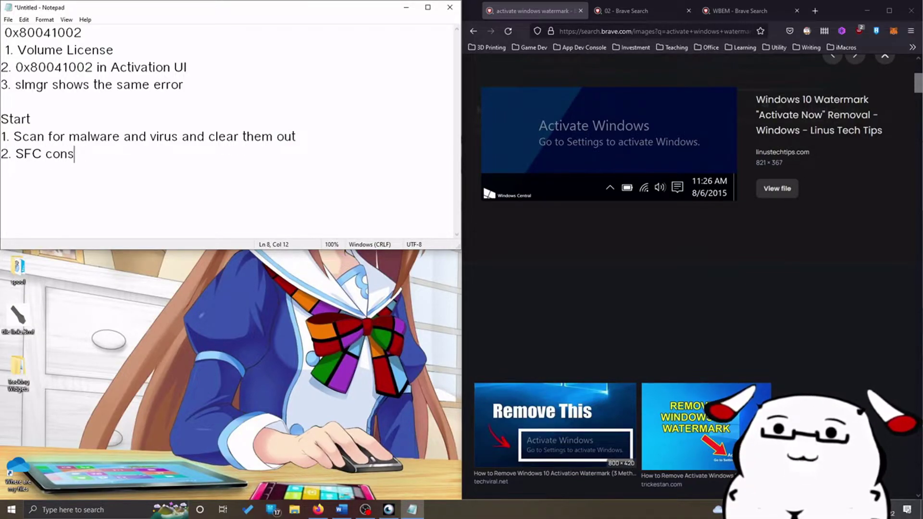
key(BackSpace)
key(BackSpace)
key(BackSpace)
key(BackSpace)
key(BackSpace)
key(BackSpace)
key(BackSpace)
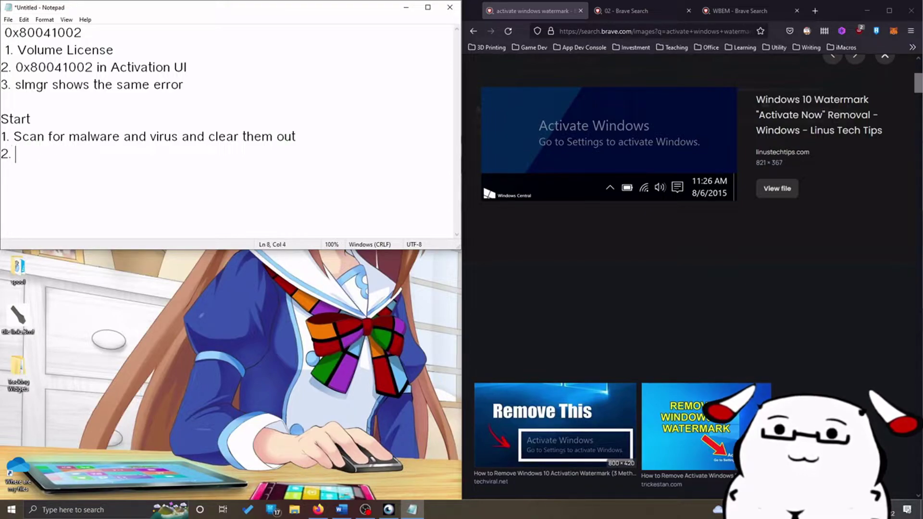
text(concol)
key(BackSpace)
key(BackSpace)
key(BackSpace)
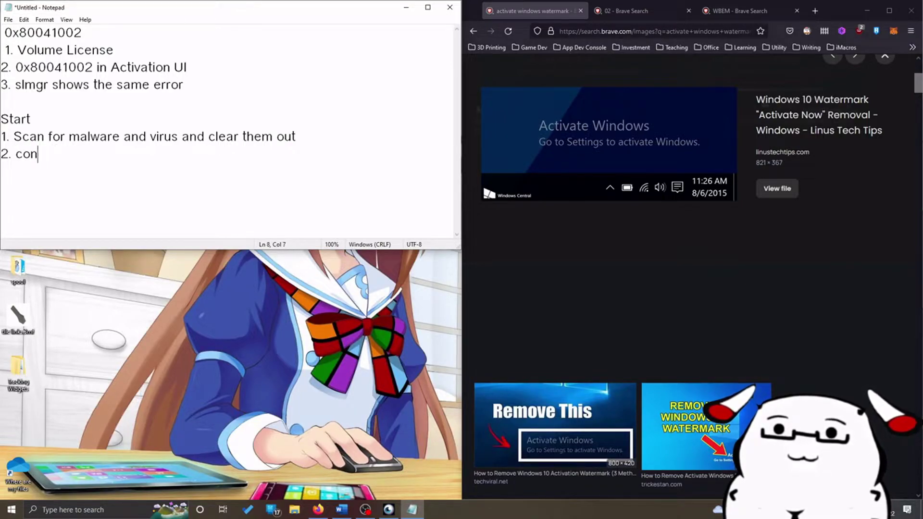
text(sole SFC)
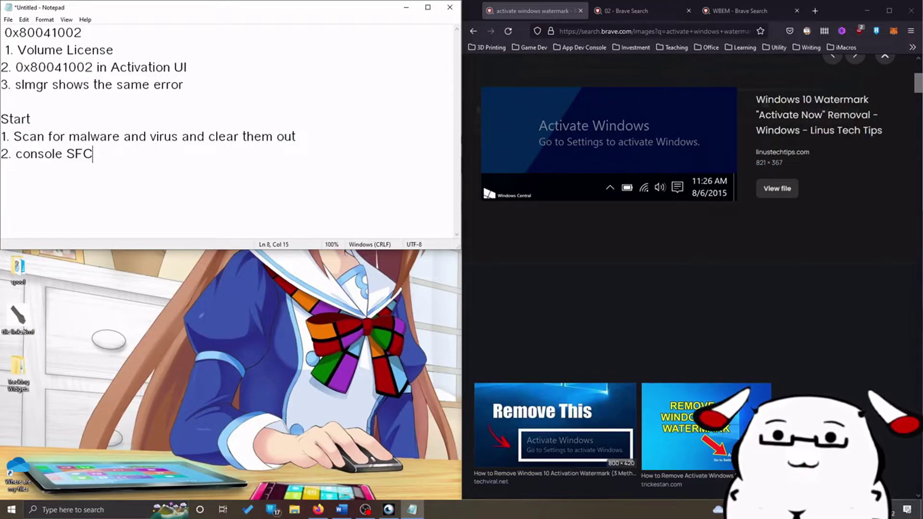
key(super)
Launch Command Prompt via 'cmd', type sfc /scannow, then clear it to an empty prompt
text(cm)
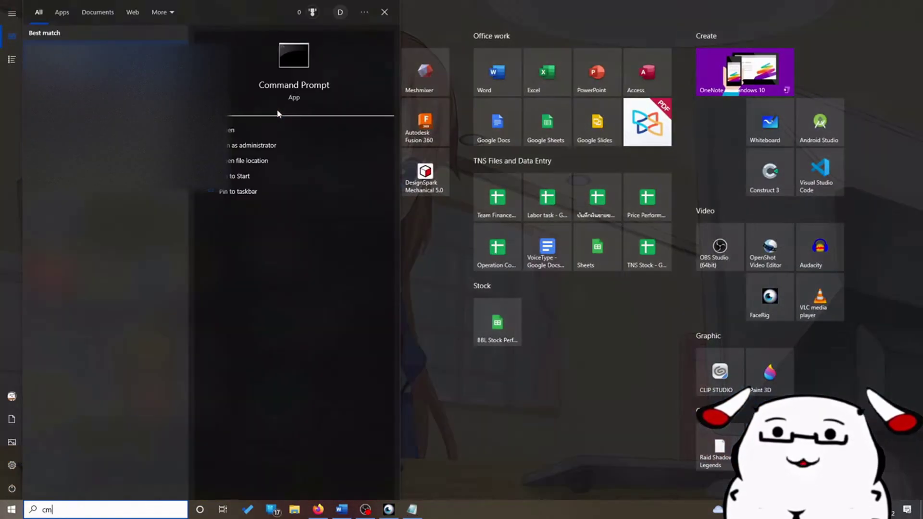
text(d)
key(Return)
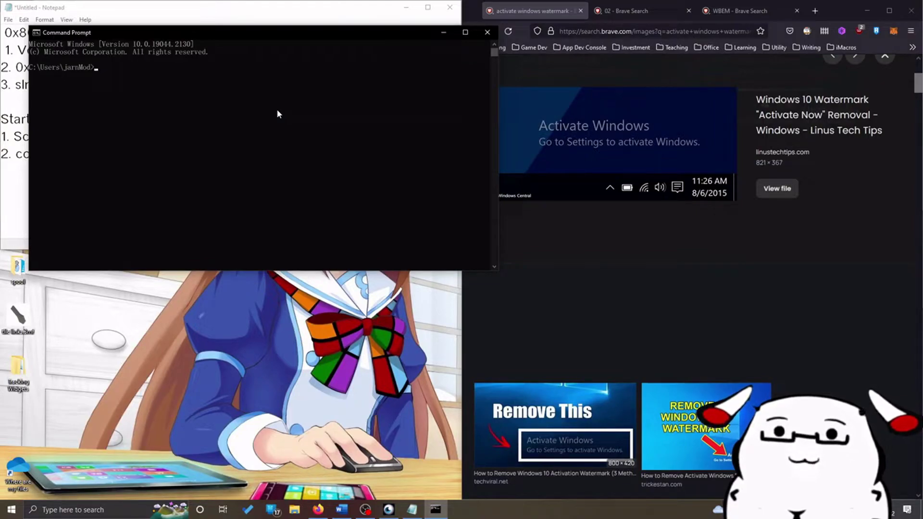
text(sfc)
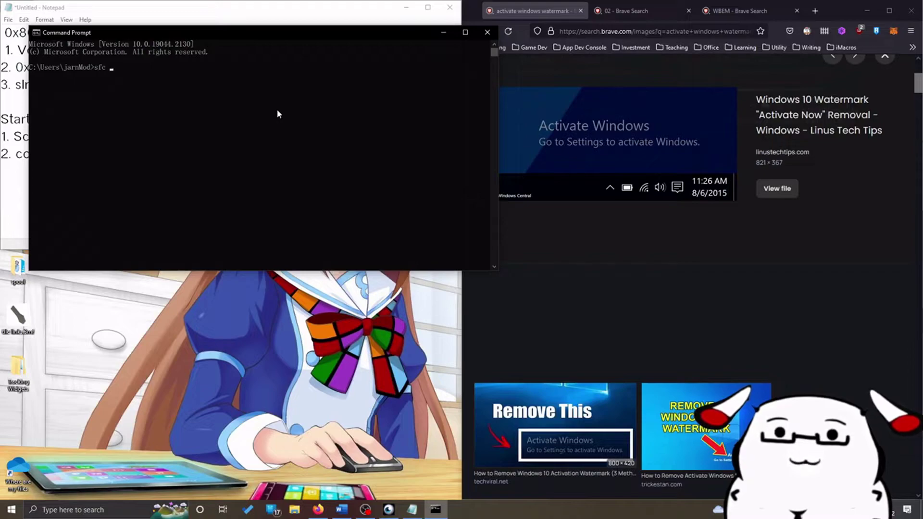
text( /scannow)
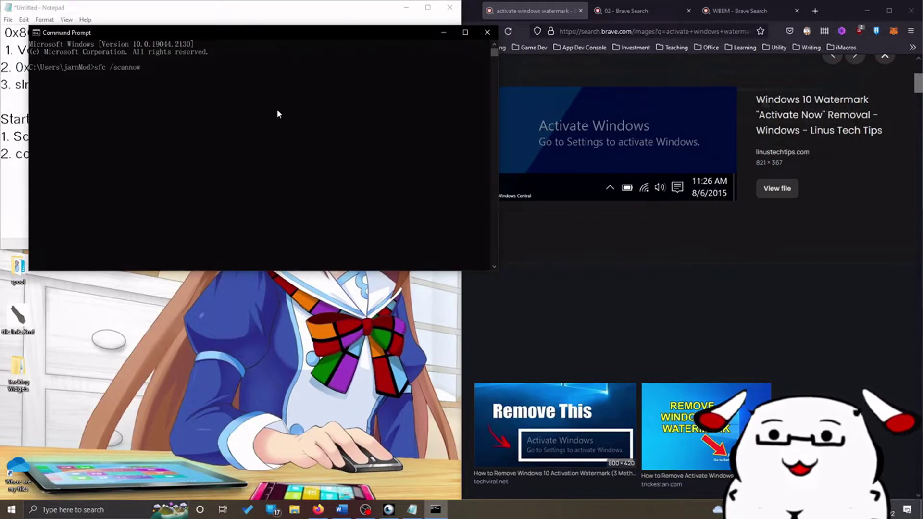
key(ctrl+a)
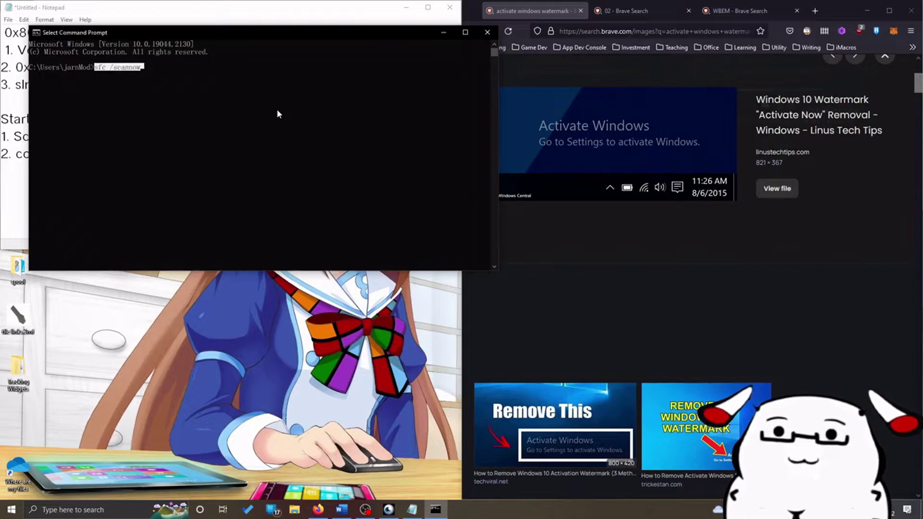
key(ctrl+c)
key(BackSpace)
key(BackSpace)
key(BackSpace)
key(BackSpace)
key(BackSpace)
key(BackSpace)
key(BackSpace)
key(BackSpace)
key(BackSpace)
key(BackSpace)
key(BackSpace)
key(BackSpace)
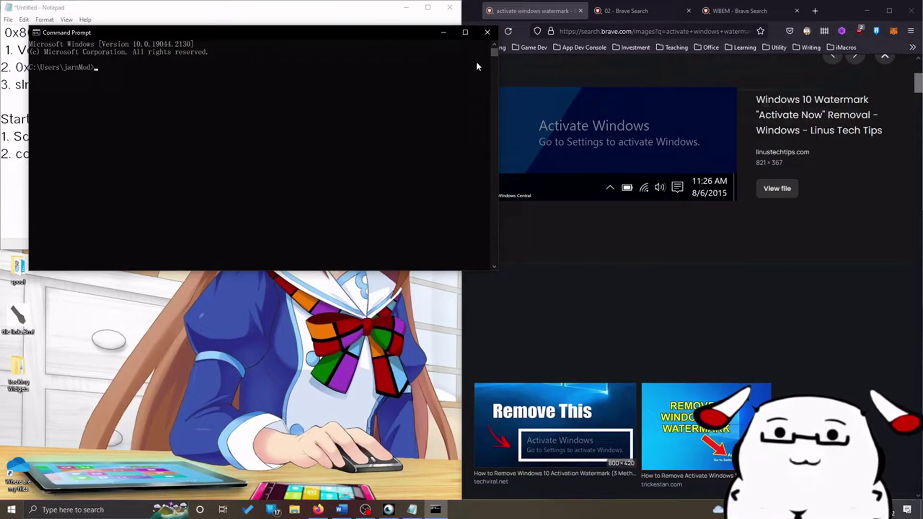
Replace the regular console with an administrator Command Prompt holding sfc /scannow, then refocus the notes
click(487, 36)
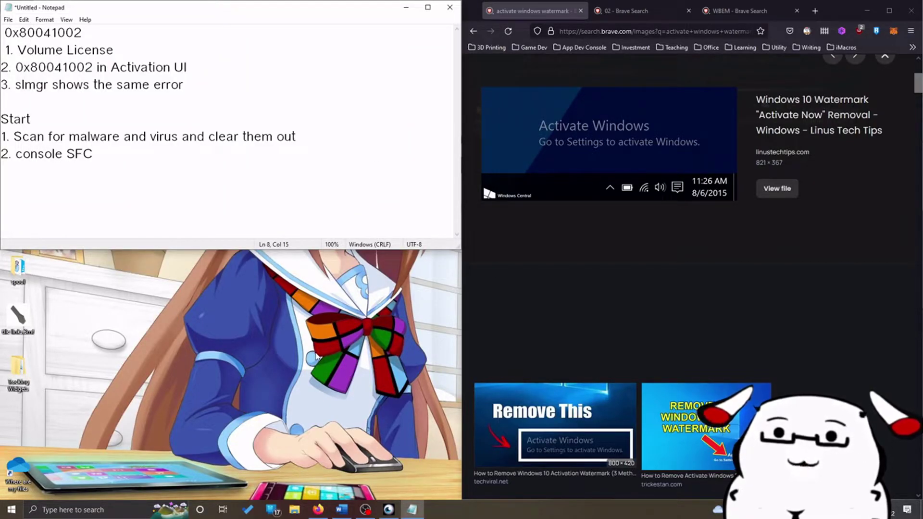
key(super)
text(cmd)
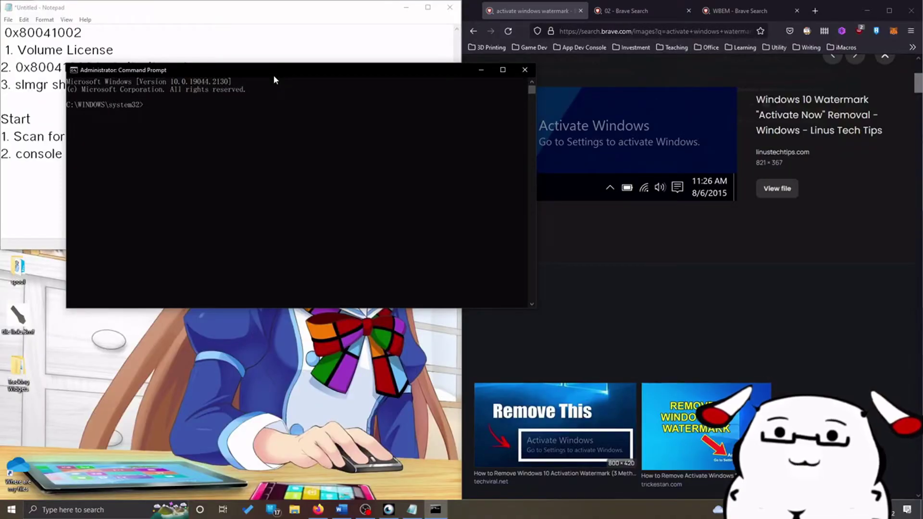
text(sfc /scannow)
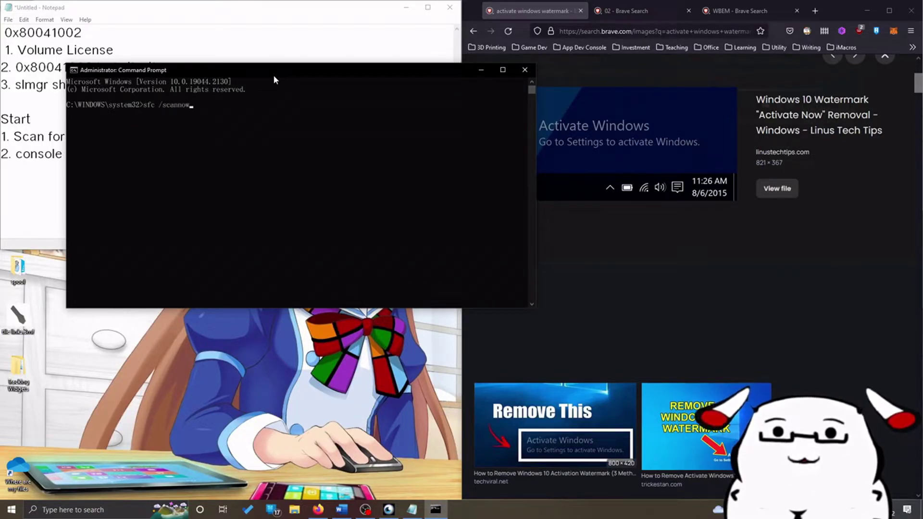
drag(273, 75, 463, 180)
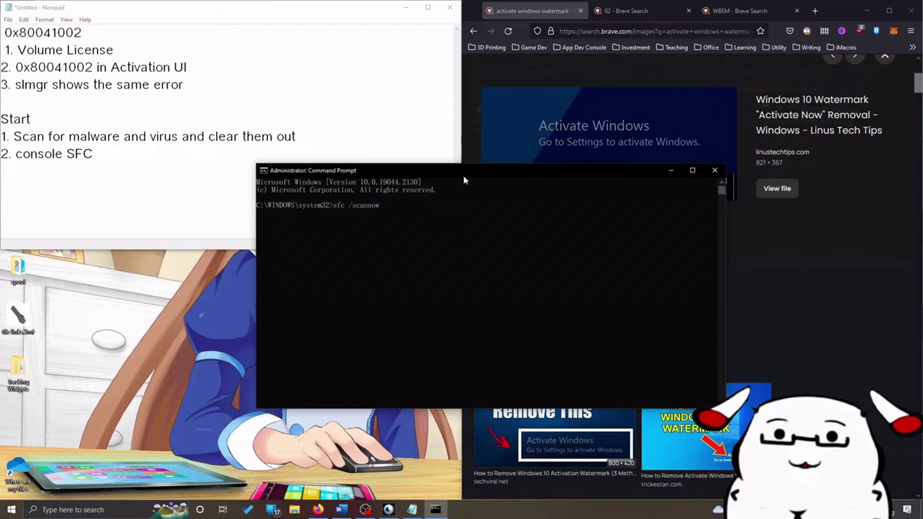
click(159, 156)
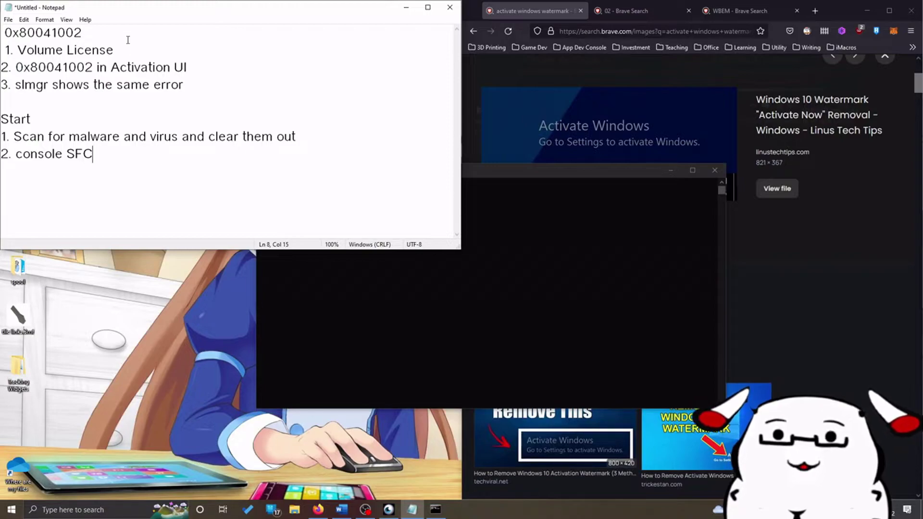
Add '3. DISM' as the third fix under Start and move the admin console up
drag(120, 32, 2, 33)
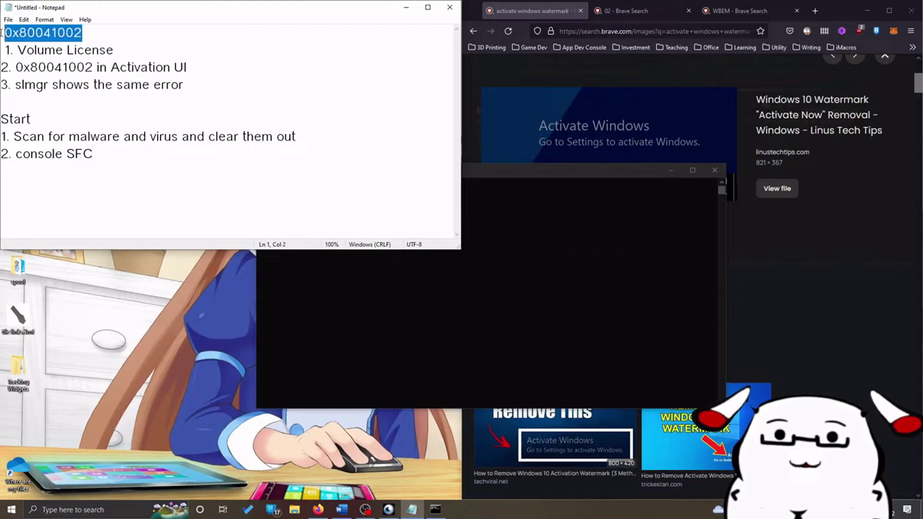
click(153, 160)
key(Return)
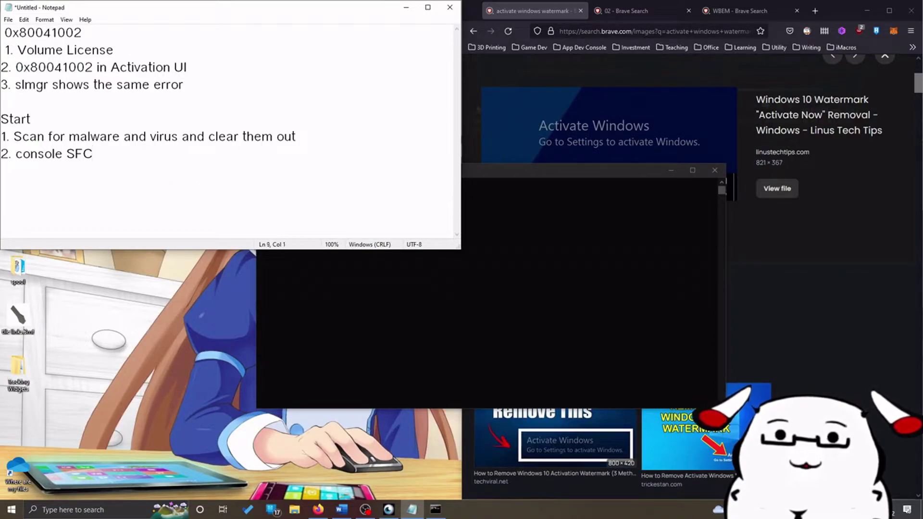
text(3. DI)
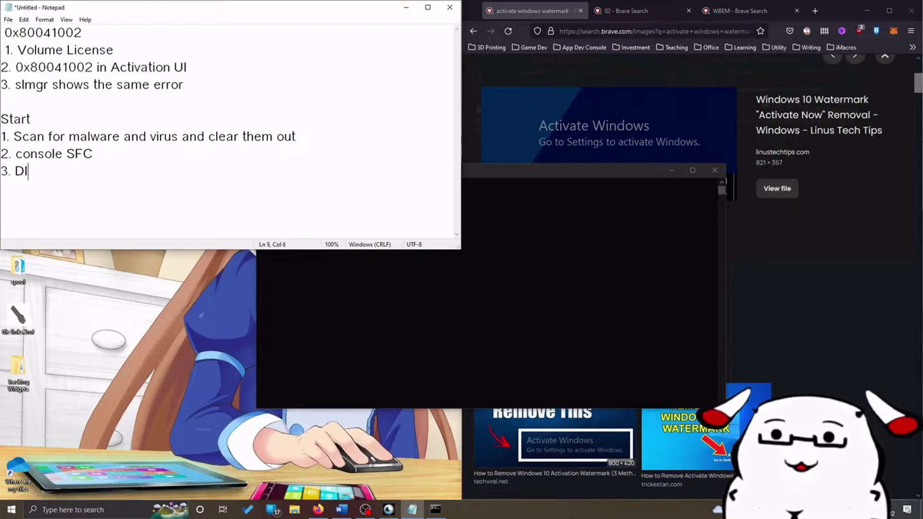
text(SM)
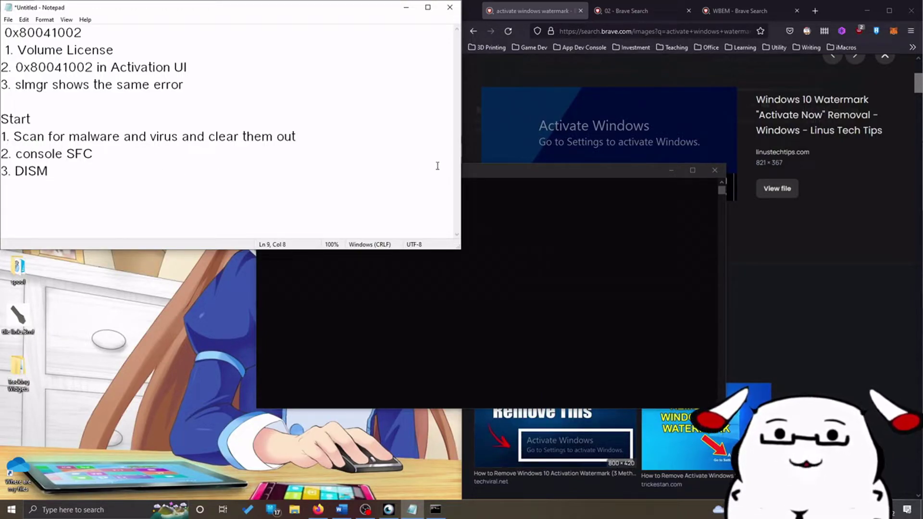
text(sfc /scannow)
drag(507, 169, 552, 112)
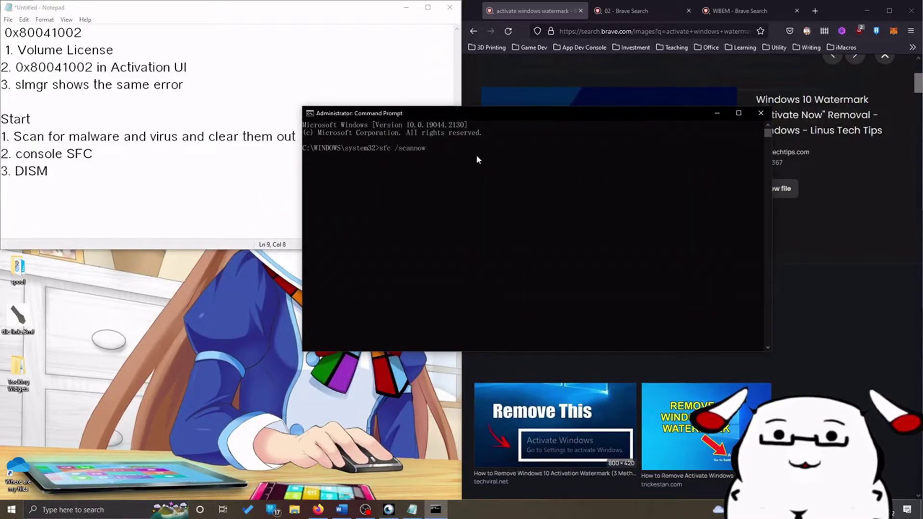
Replace sfc /scannow with DISM /Online /Cleanup-Image /RestoreHealth, after trying CheckHealth and ScanHealth
key(BackSpace)
key(BackSpace)
key(BackSpace)
key(BackSpace)
key(BackSpace)
key(BackSpace)
key(BackSpace)
key(BackSpace)
key(BackSpace)
key(BackSpace)
key(BackSpace)
key(BackSpace)
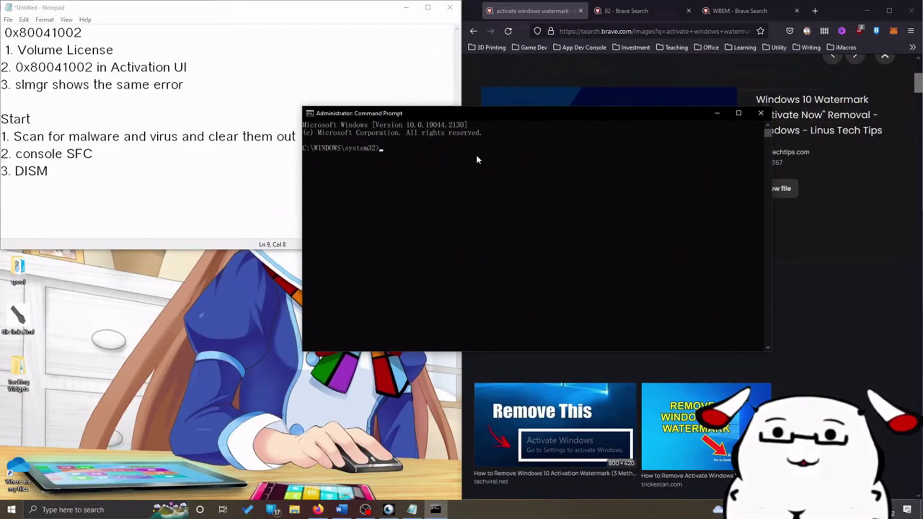
text(D)
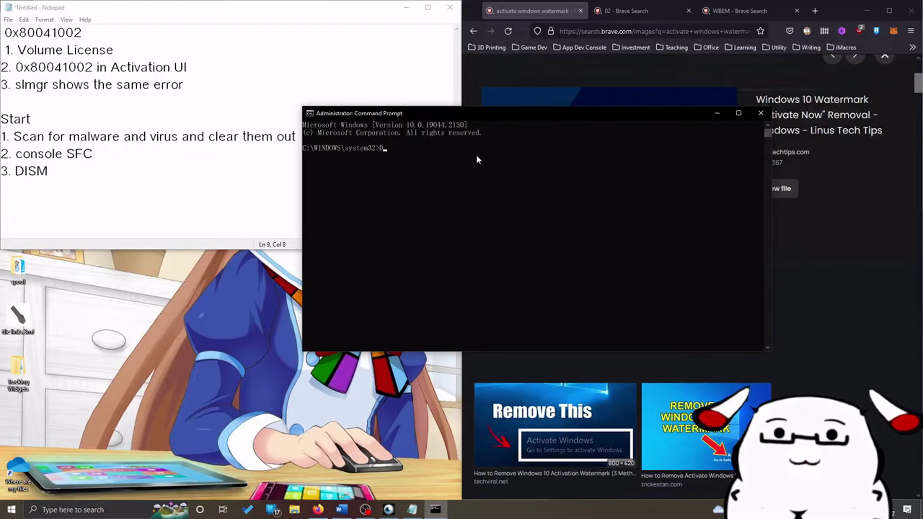
text(ISM /)
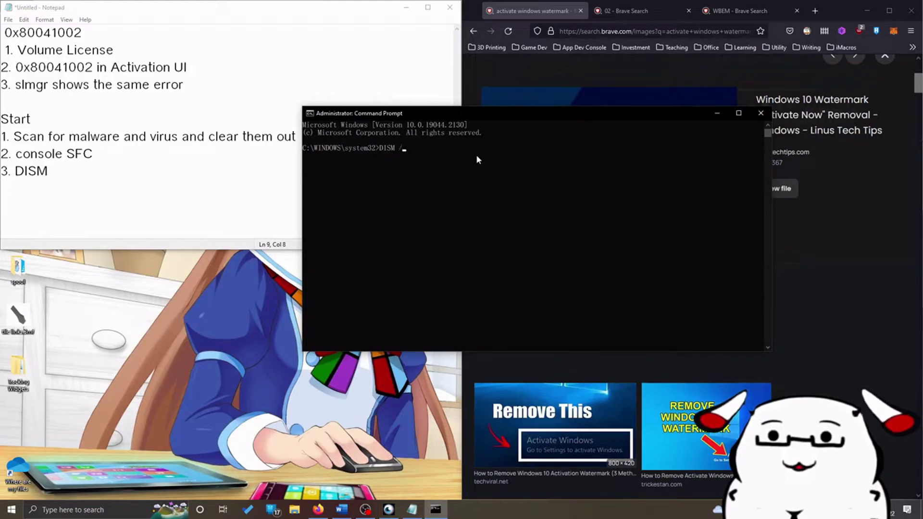
text(Online /Cleanup-I)
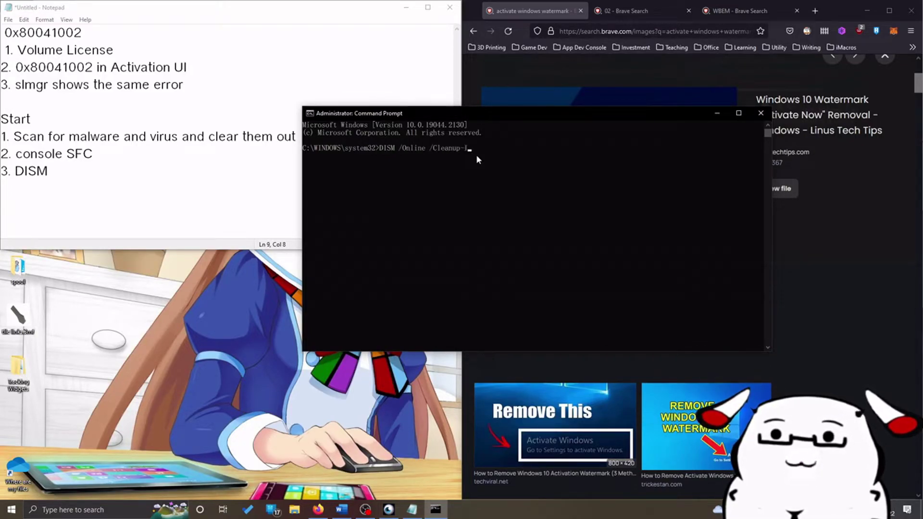
text(mage /C)
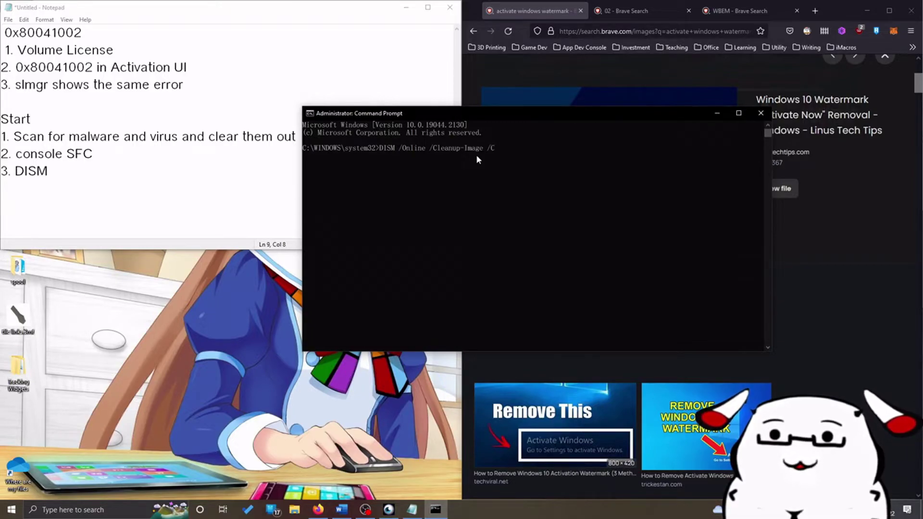
text(heckHealt)
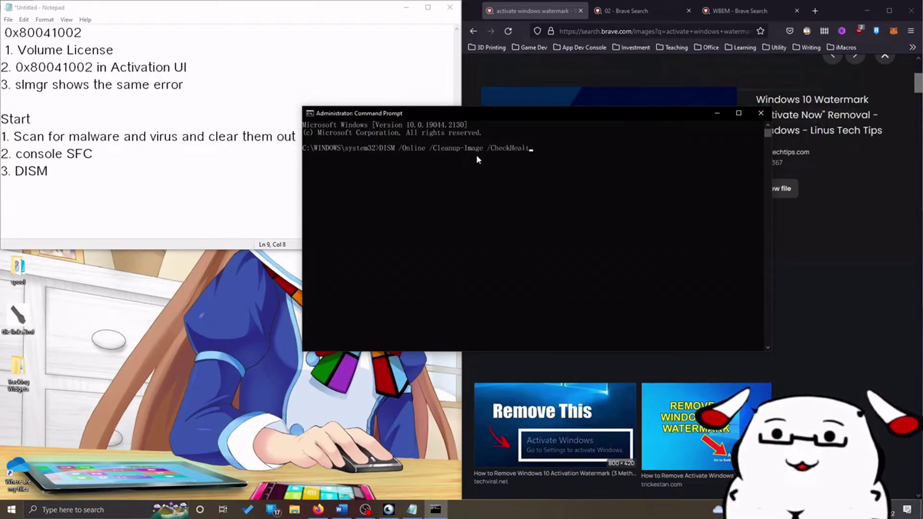
text(h)
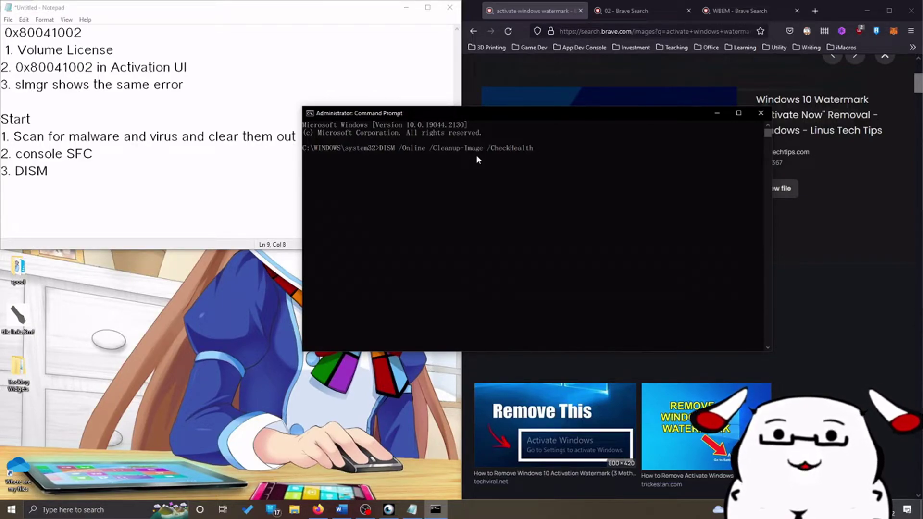
key(BackSpace)
key(BackSpace)
key(BackSpace)
key(BackSpace)
key(BackSpace)
key(BackSpace)
key(BackSpace)
key(BackSpace)
key(BackSpace)
key(BackSpace)
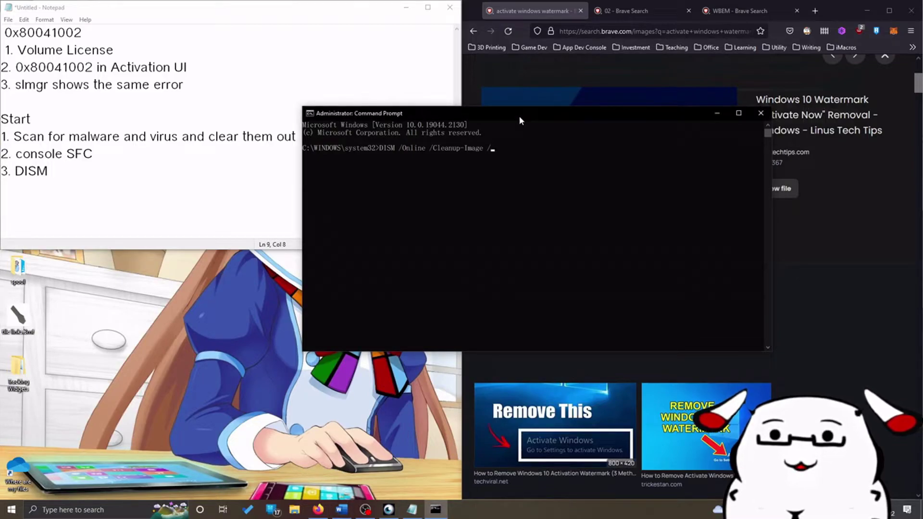
text(ScanH)
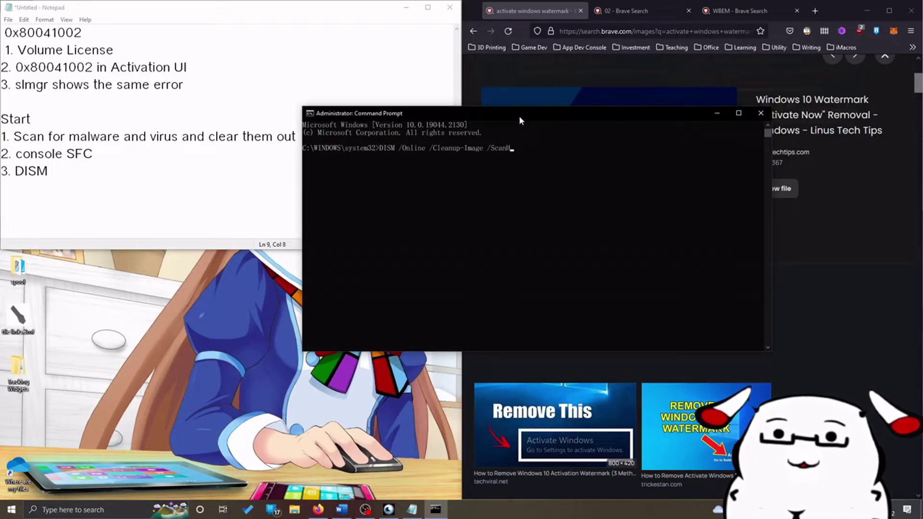
text(ealth)
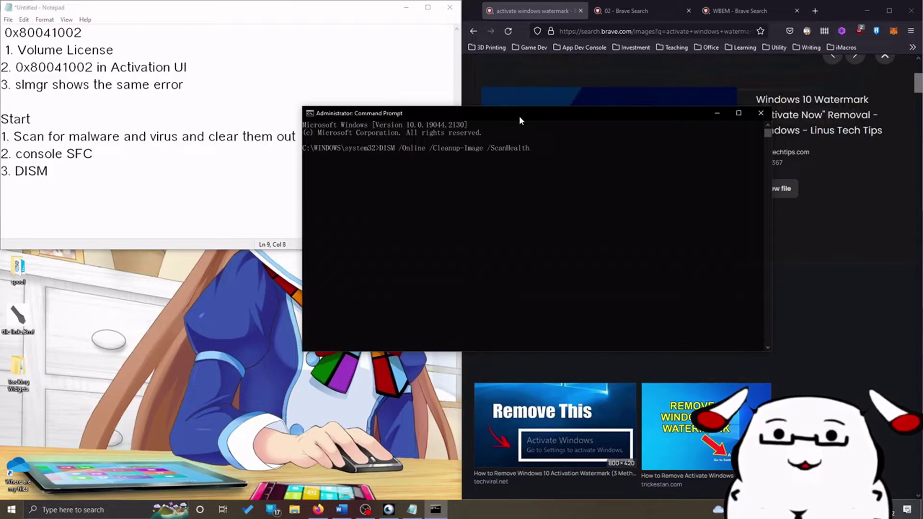
key(BackSpace)
key(BackSpace)
key(BackSpace)
key(BackSpace)
key(BackSpace)
key(BackSpace)
key(BackSpace)
key(BackSpace)
key(BackSpace)
key(BackSpace)
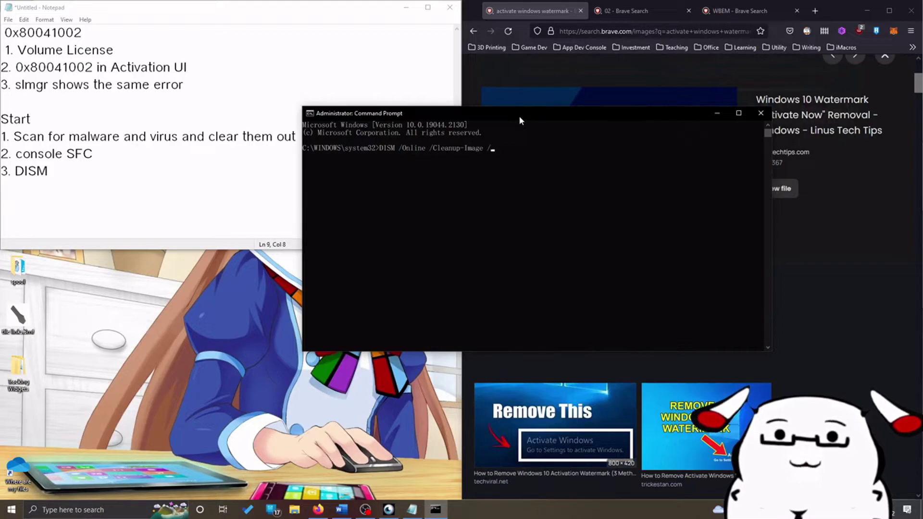
text(Rest)
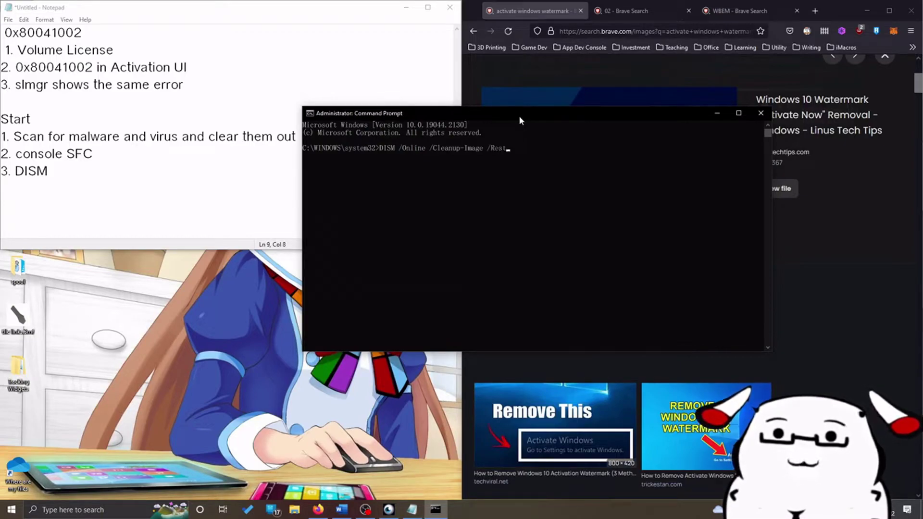
text(oreHealth)
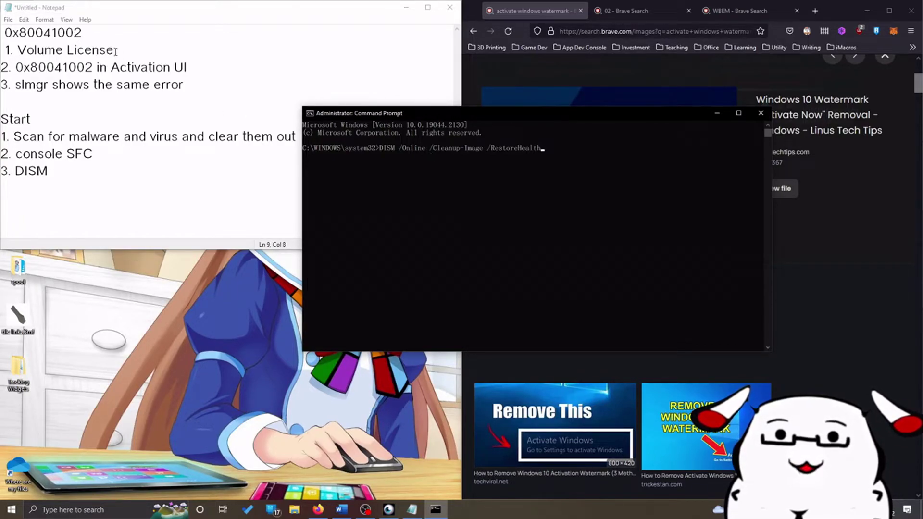
drag(102, 35, 4, 34)
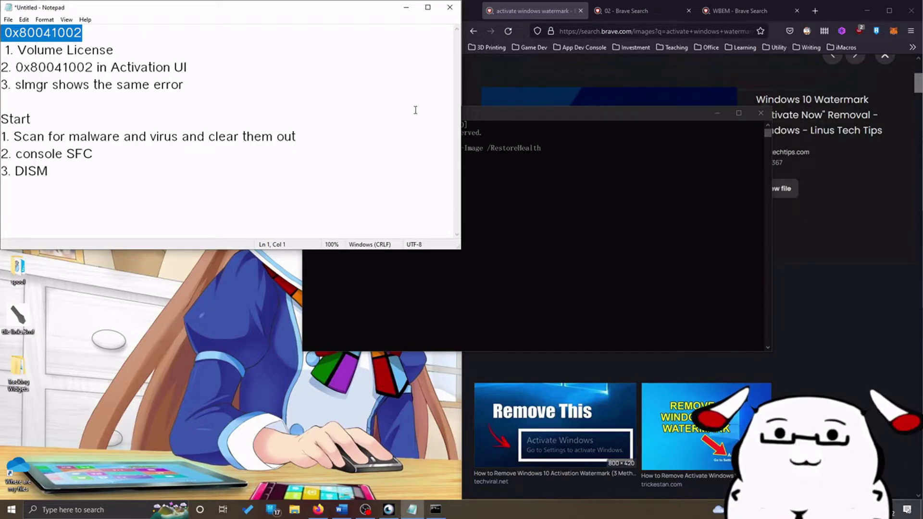
Close the Command Prompt window and return to the note
click(576, 116)
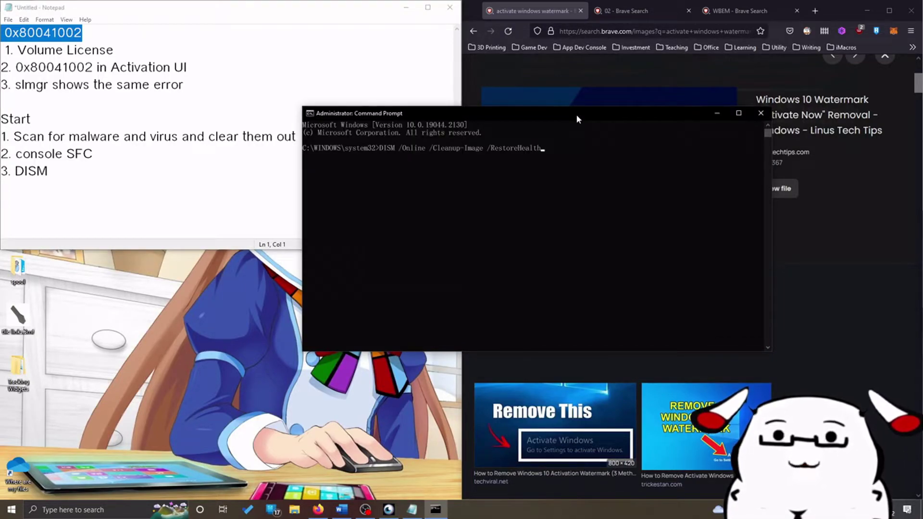
click(761, 115)
click(240, 191)
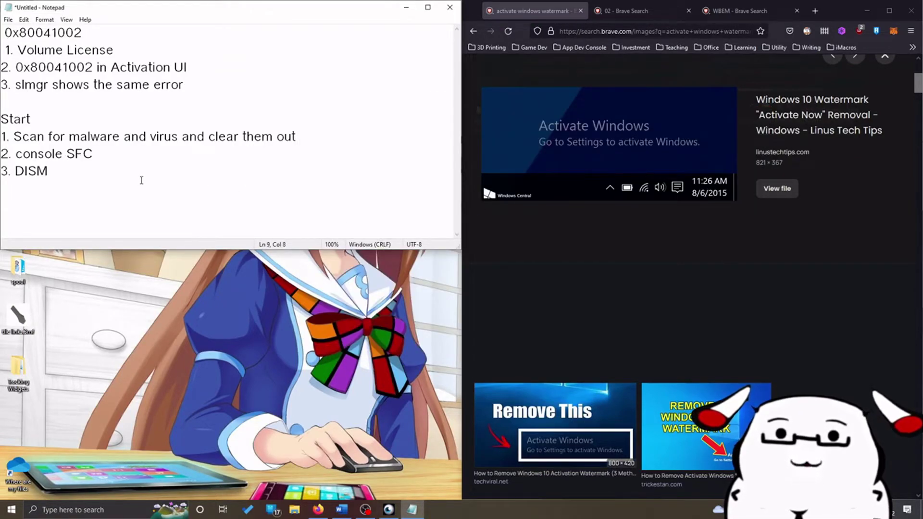
shift+click(7, 137)
Add the line 'Corruption in your WBEM' below '3. DISM' and bring up the WBEM search results
click(151, 194)
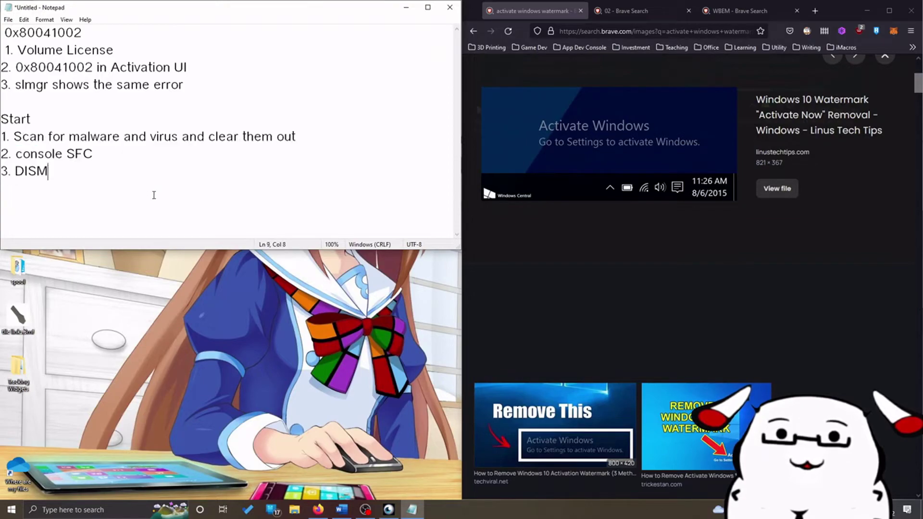
key(Return)
key(Return)
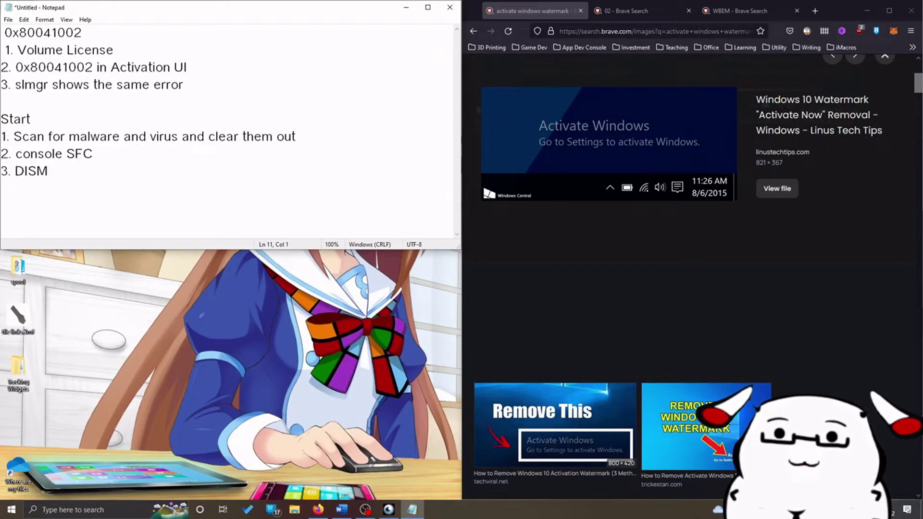
text(Corruption)
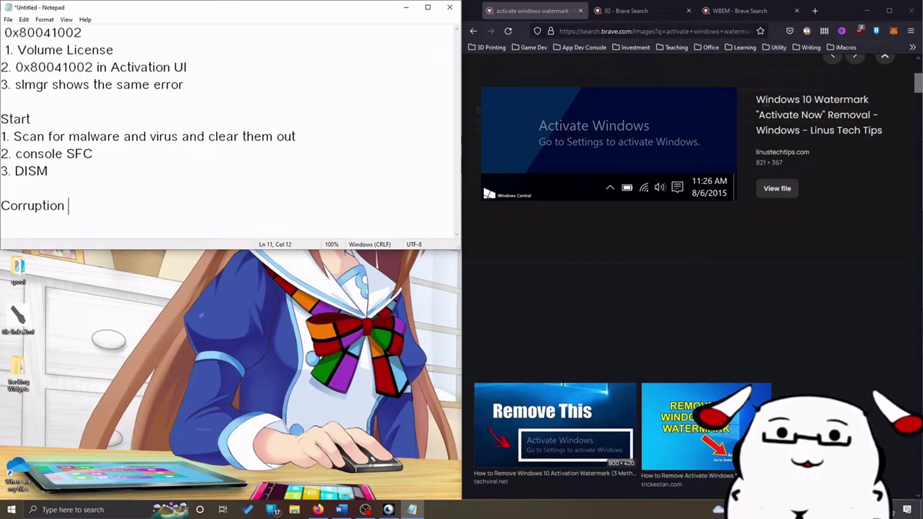
text(in your W)
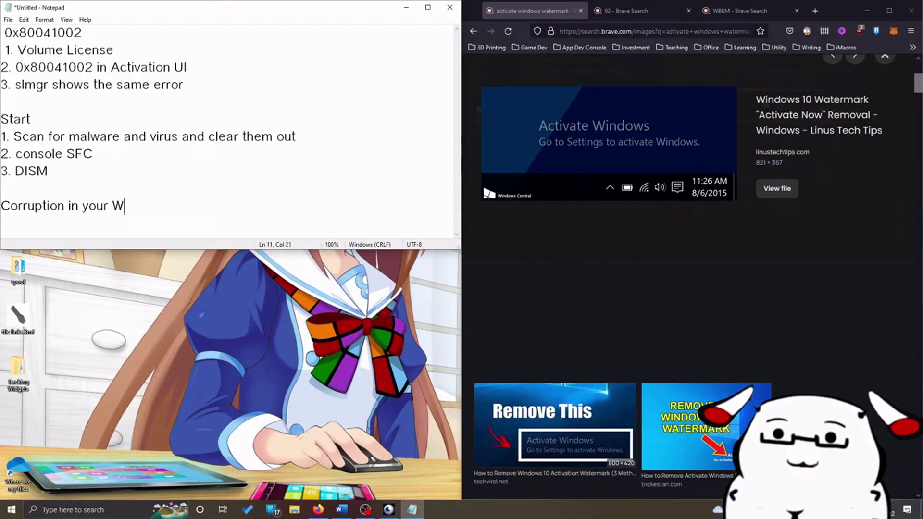
text(BEM-)
key(BackSpace)
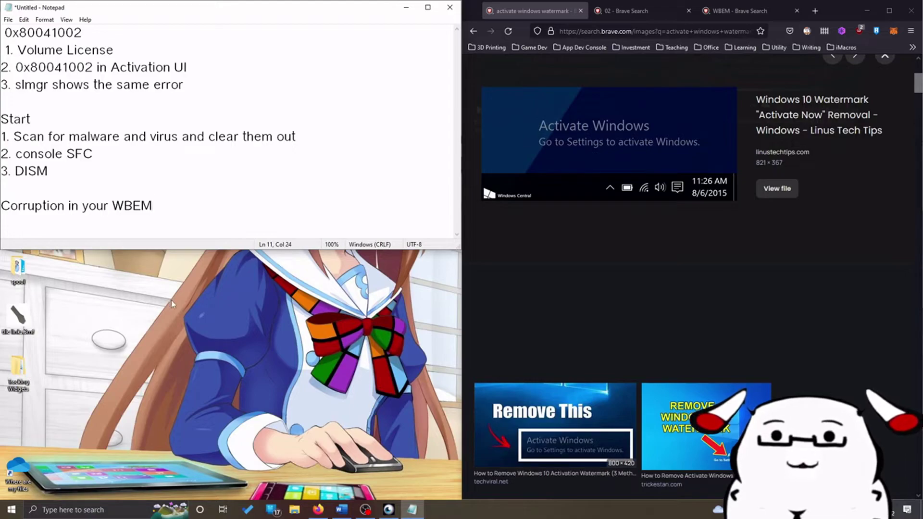
click(738, 11)
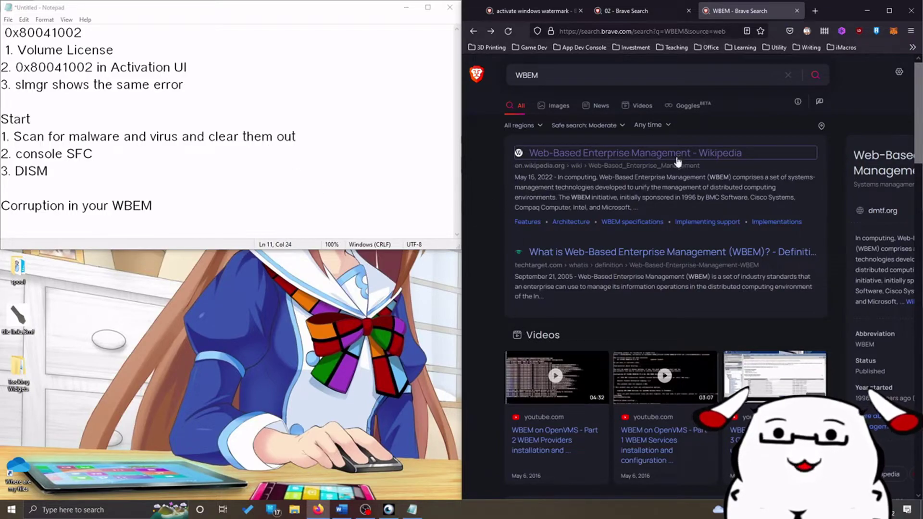
click(73, 34)
double_click(73, 35)
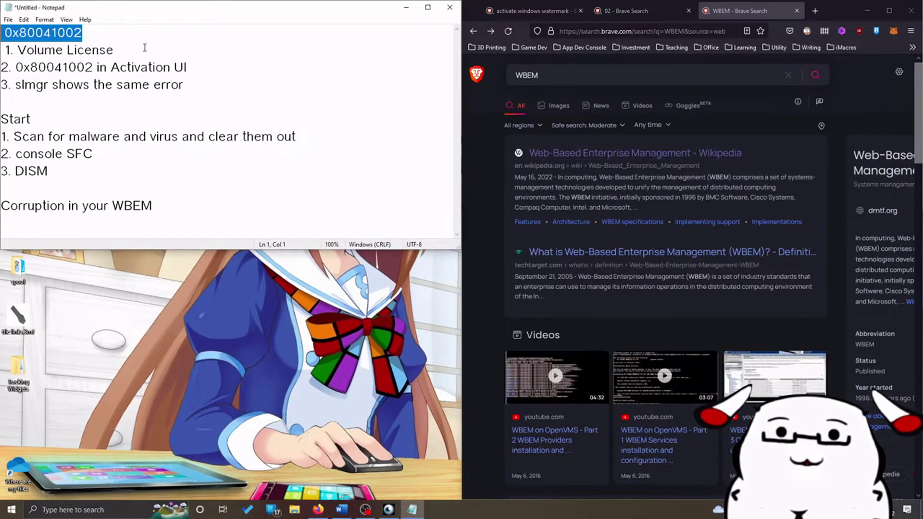
drag(113, 50, 11, 50)
click(319, 401)
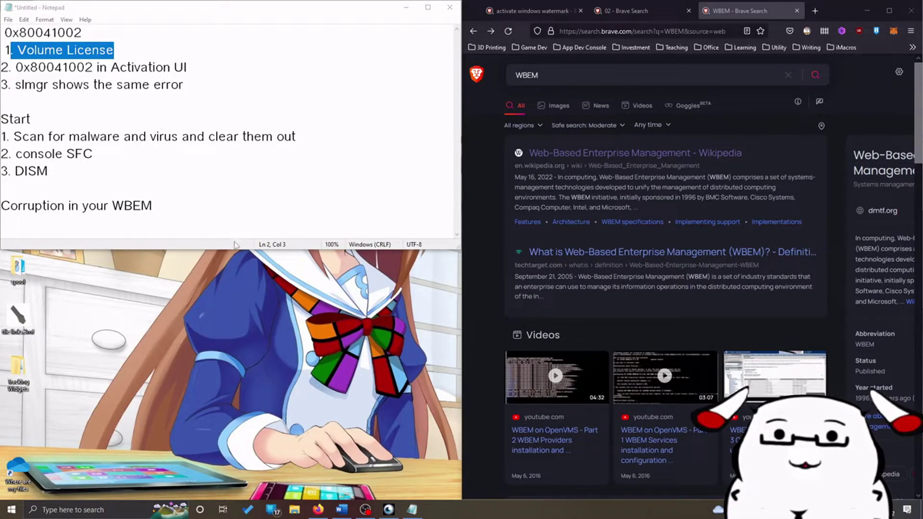
click(226, 197)
drag(202, 207, 111, 206)
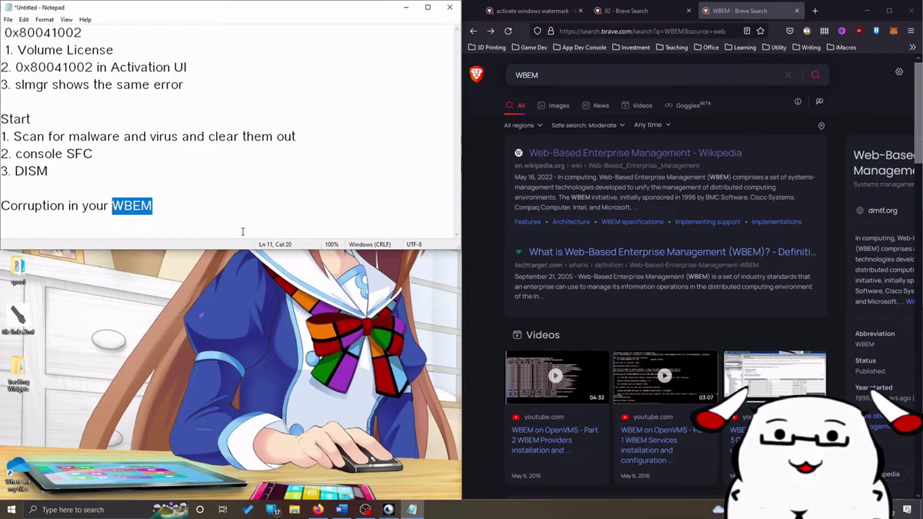
Open File Explorer maximised and navigate to C:\Windows\System32
click(295, 509)
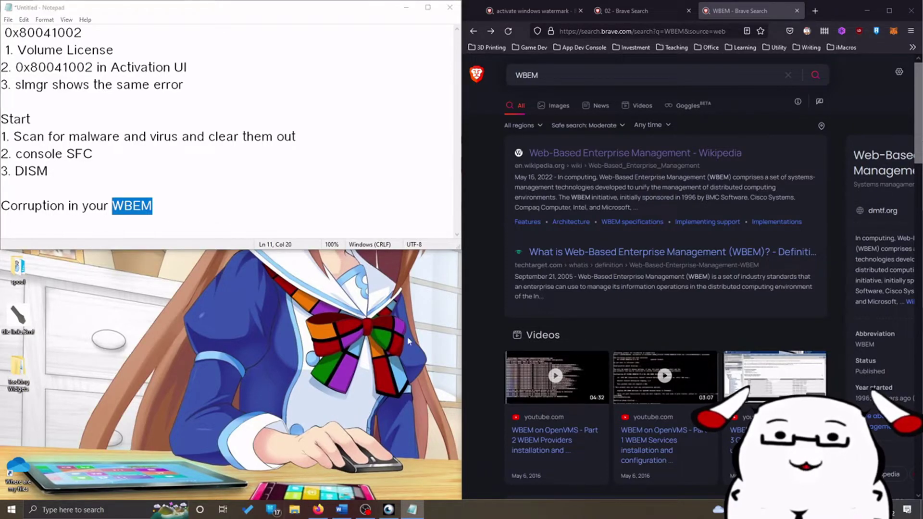
double_click(482, 166)
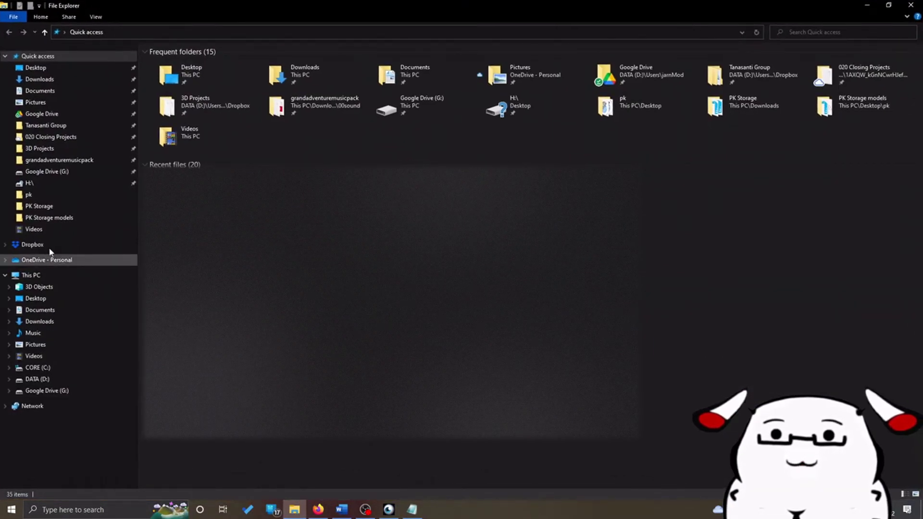
click(48, 275)
double_click(221, 141)
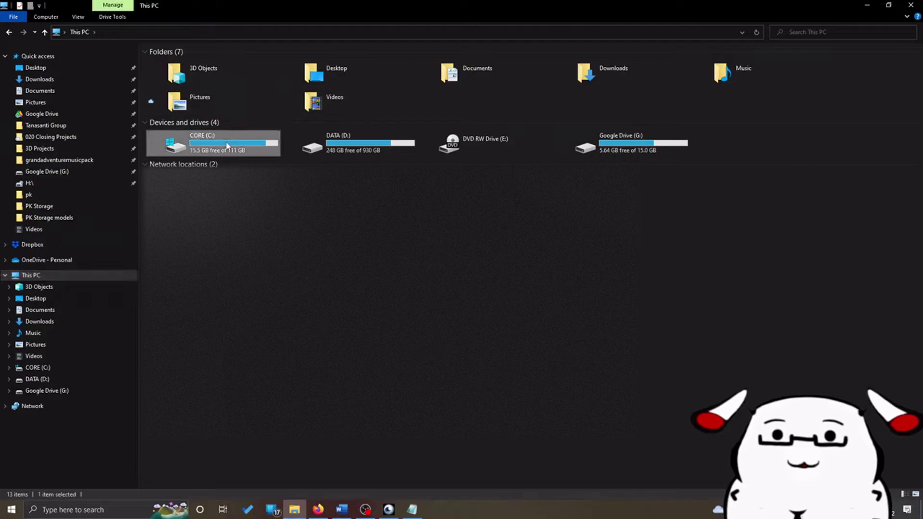
double_click(188, 144)
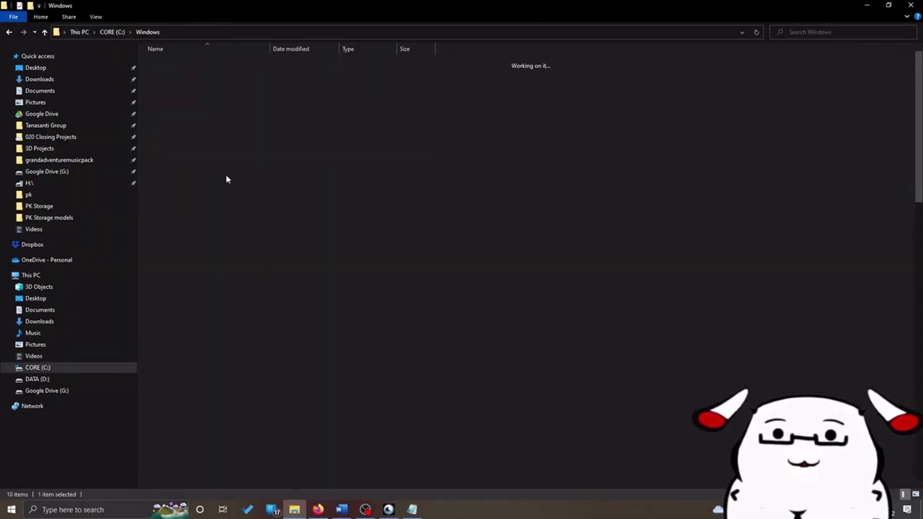
scroll(230, 240, down, 20)
click(226, 342)
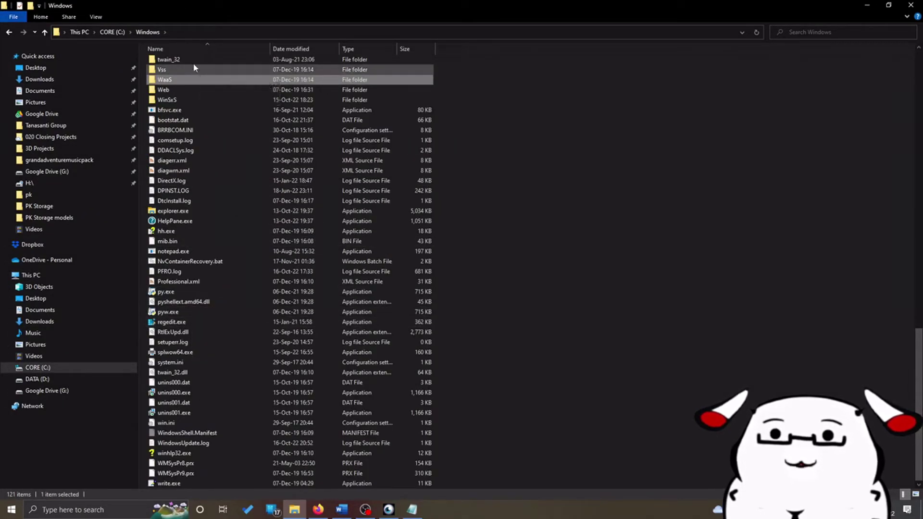
scroll(222, 130, up, 8)
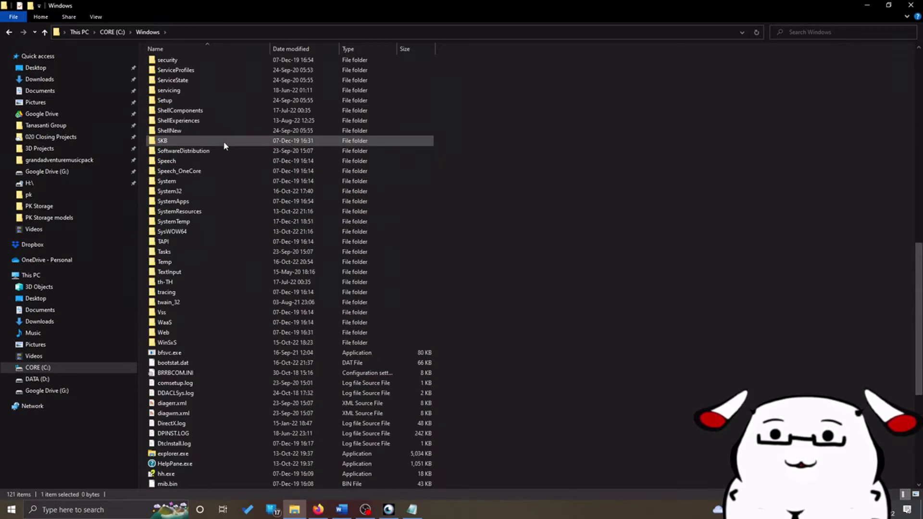
click(223, 141)
click(215, 190)
double_click(216, 191)
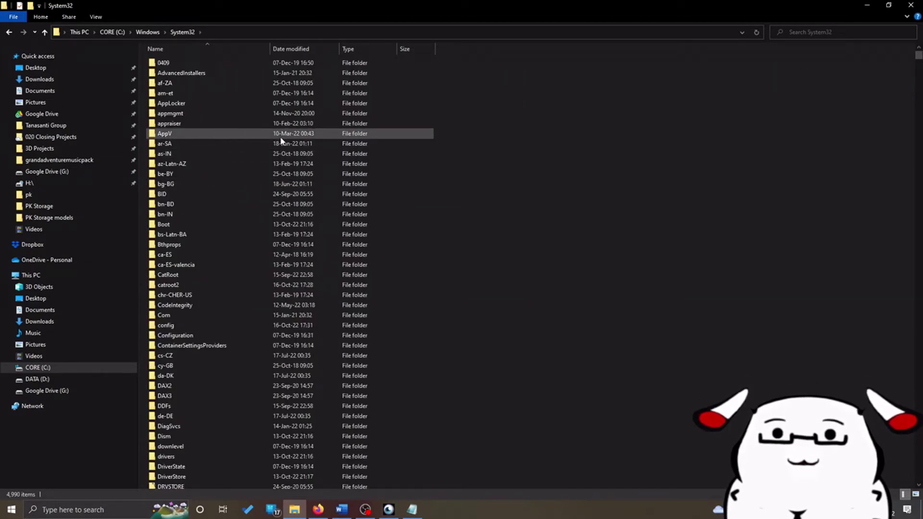
Open wbem\Repository and select its five files: INDEX.BTR, three MAPPING files, OBJECTS.DATA
key(w)
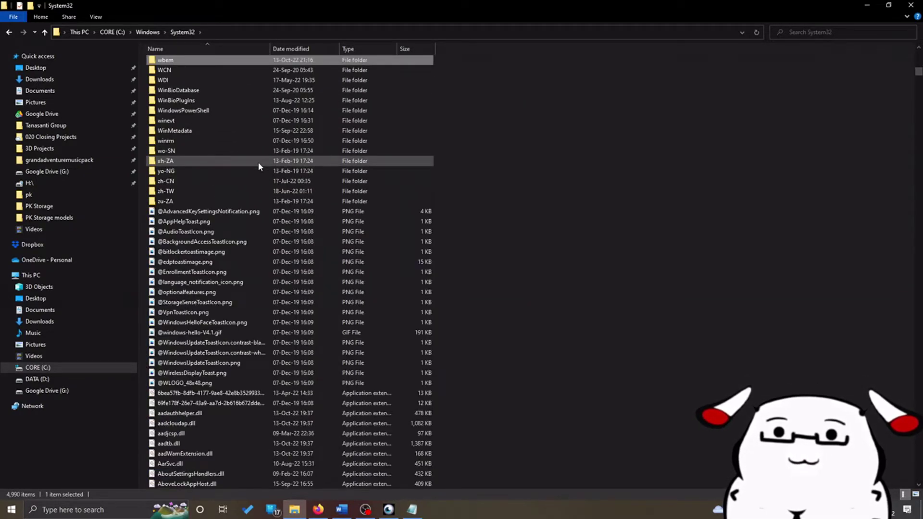
double_click(178, 61)
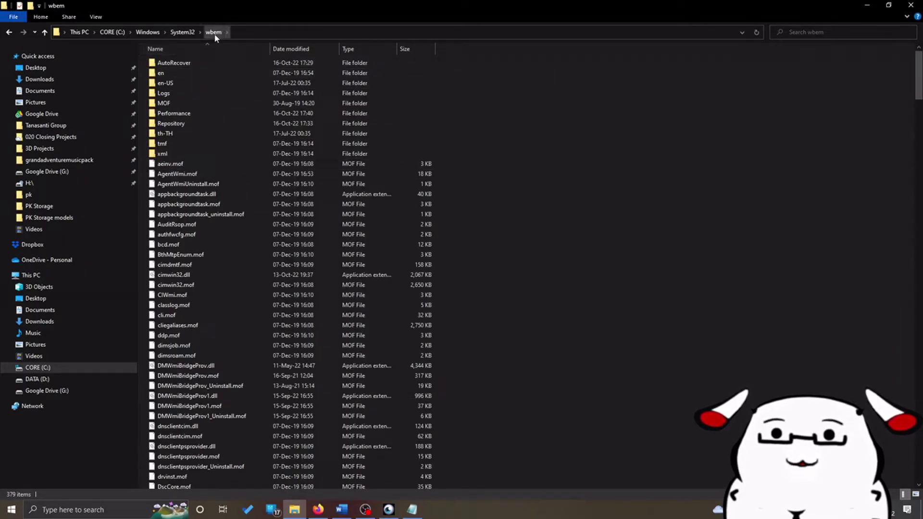
click(181, 124)
double_click(180, 123)
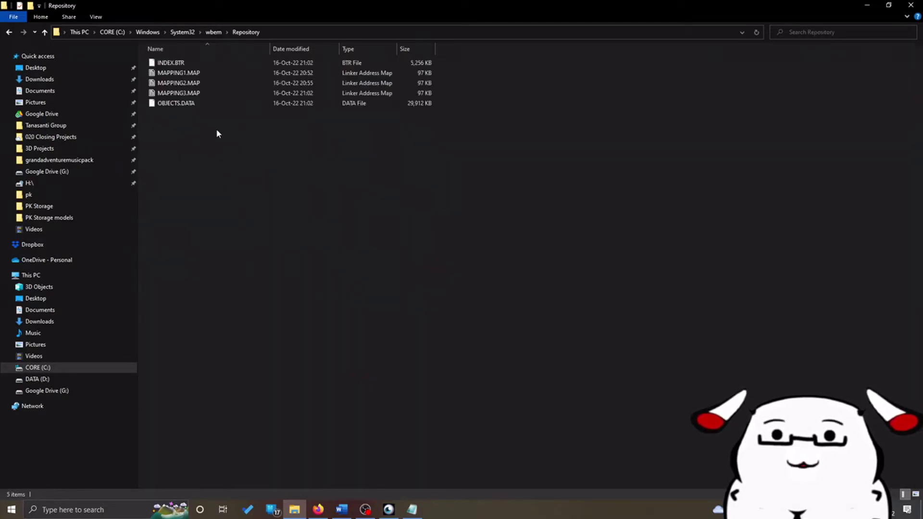
drag(316, 165, 173, 61)
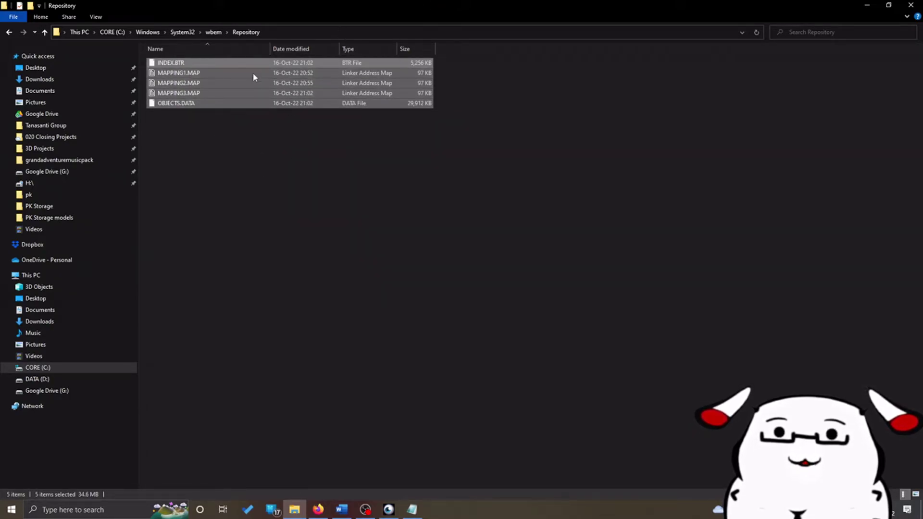
double_click(324, 2)
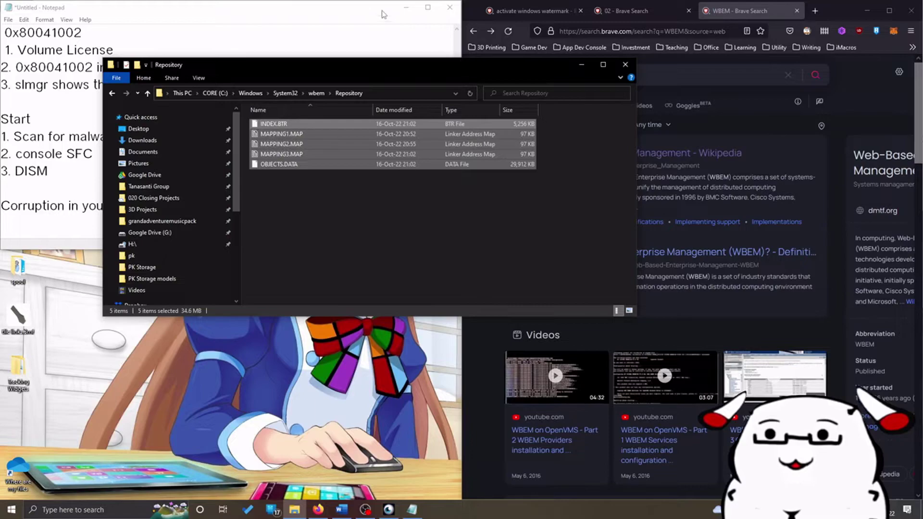
Minimise Notepad and inspect the Corrupted.rec file in the desktop New folder
click(406, 11)
double_click(55, 119)
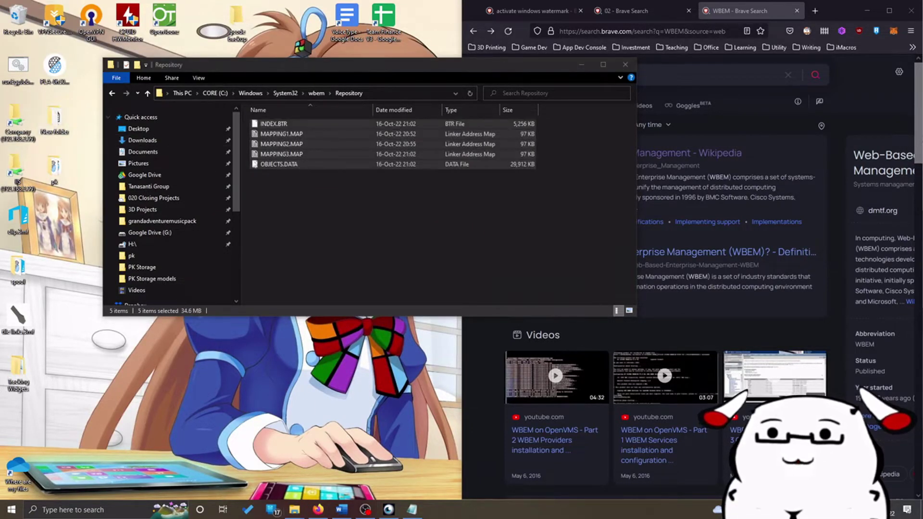
click(337, 136)
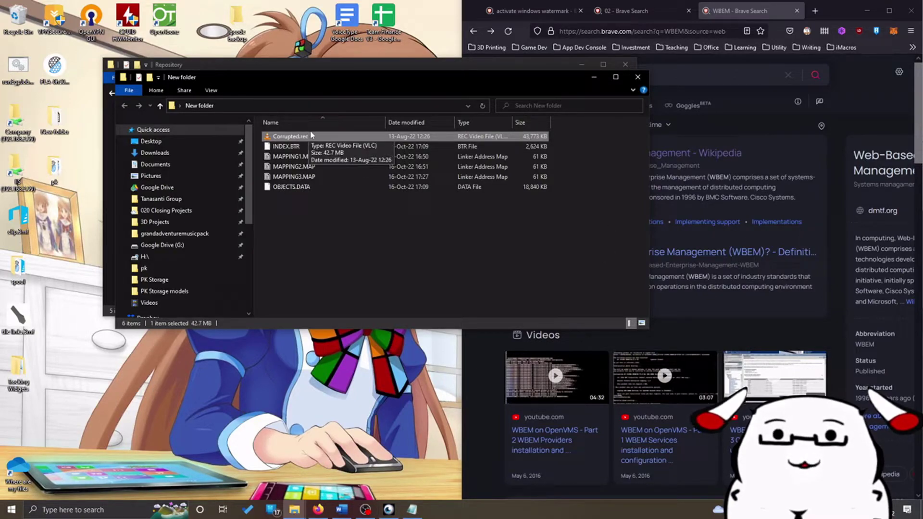
click(638, 77)
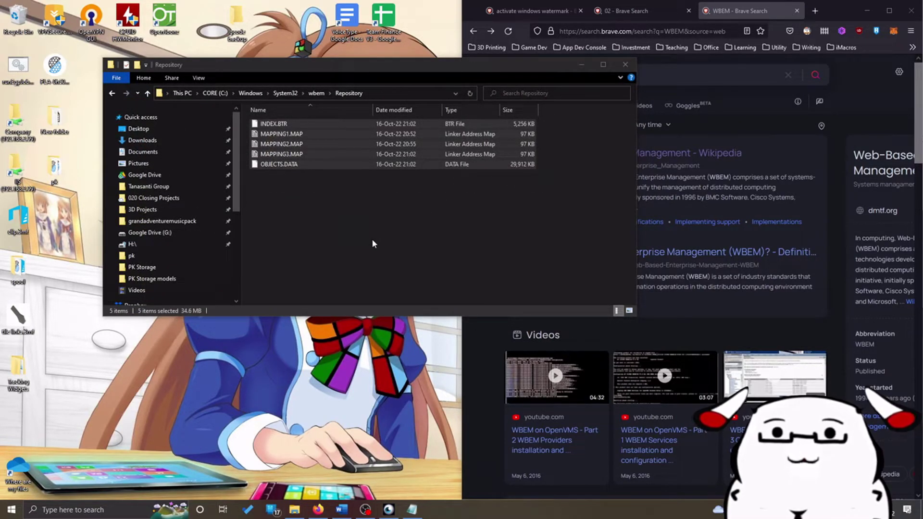
Reselect all five Repository files, totalling 34.6 MB
click(373, 245)
drag(385, 240, 263, 122)
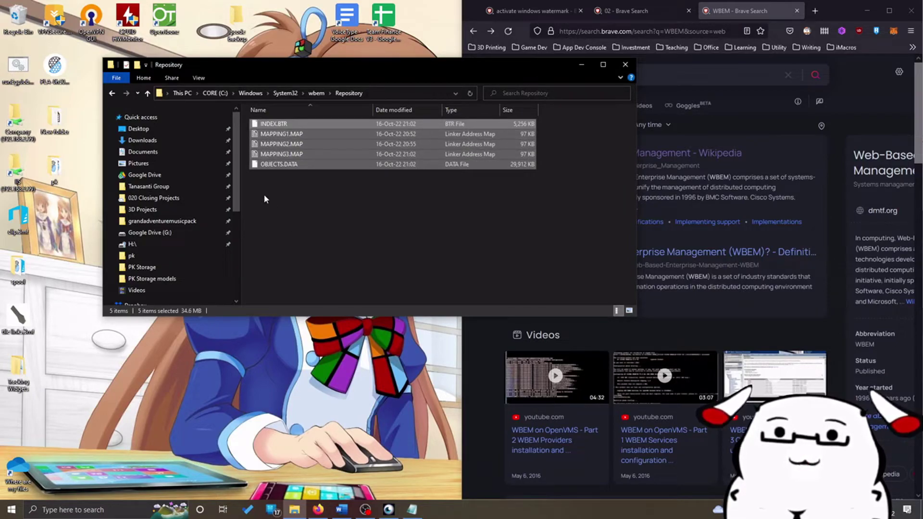
click(330, 220)
drag(348, 223, 264, 111)
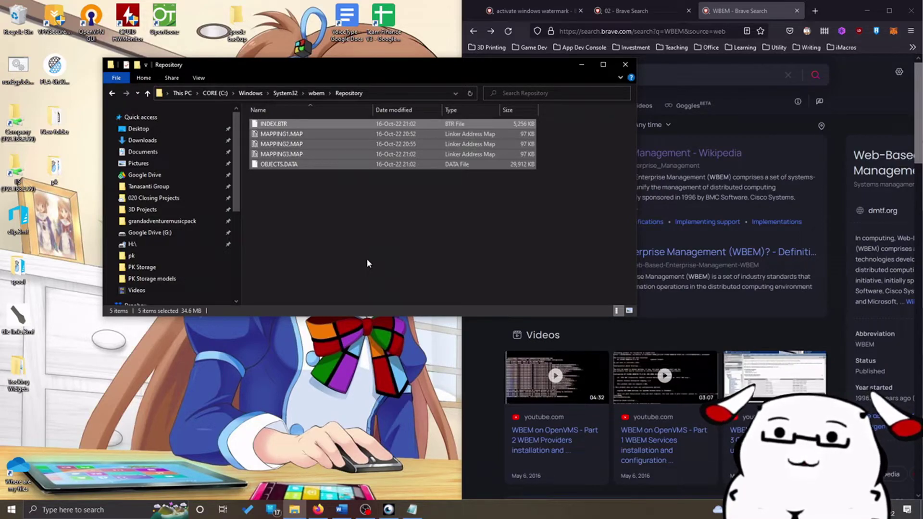
key(super)
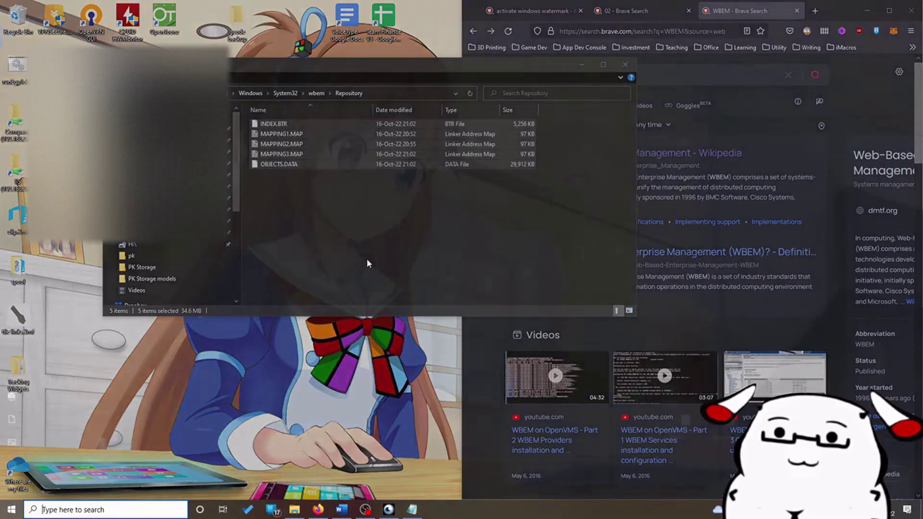
text(service)
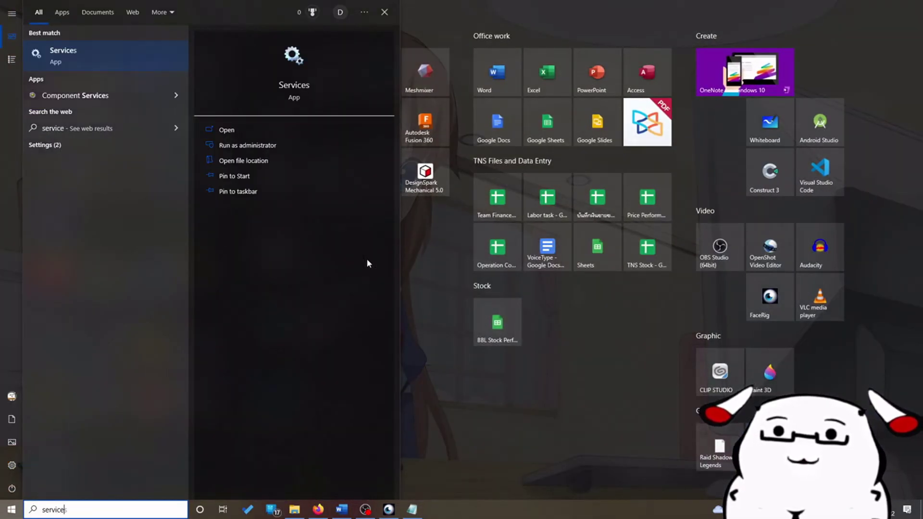
key(Escape)
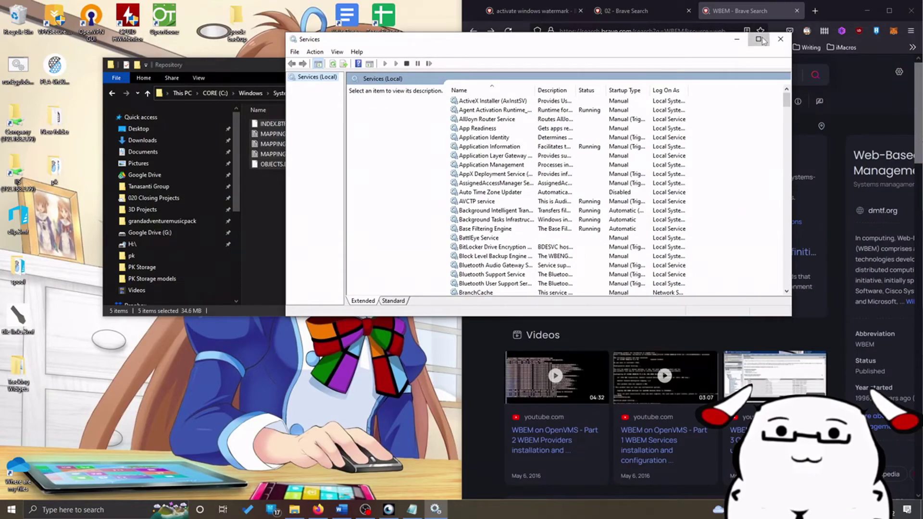
click(762, 41)
drag(917, 91, 912, 449)
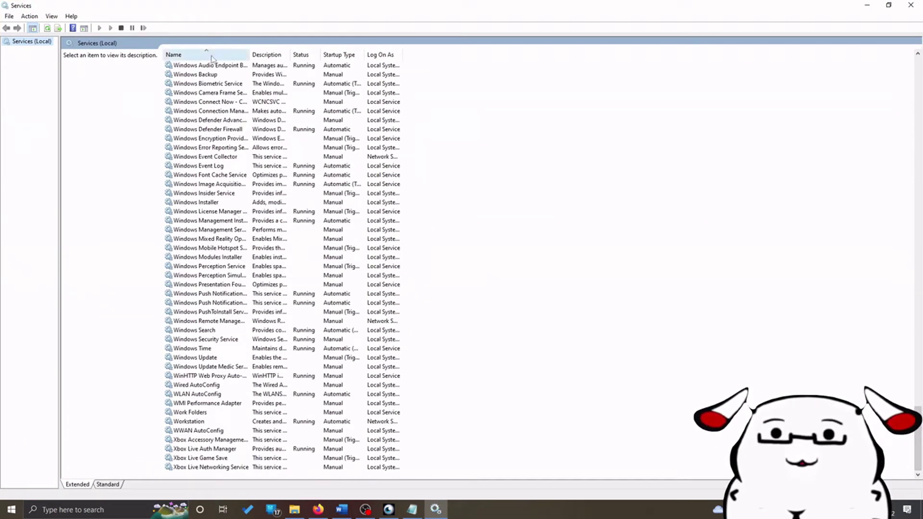
click(222, 223)
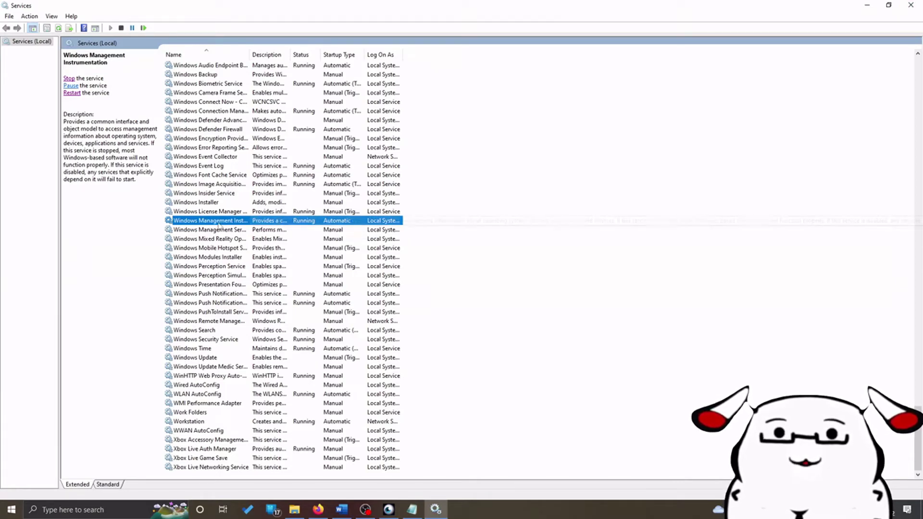
Close the Services console and reselect the five files in the wbem\Repository folder
click(908, 9)
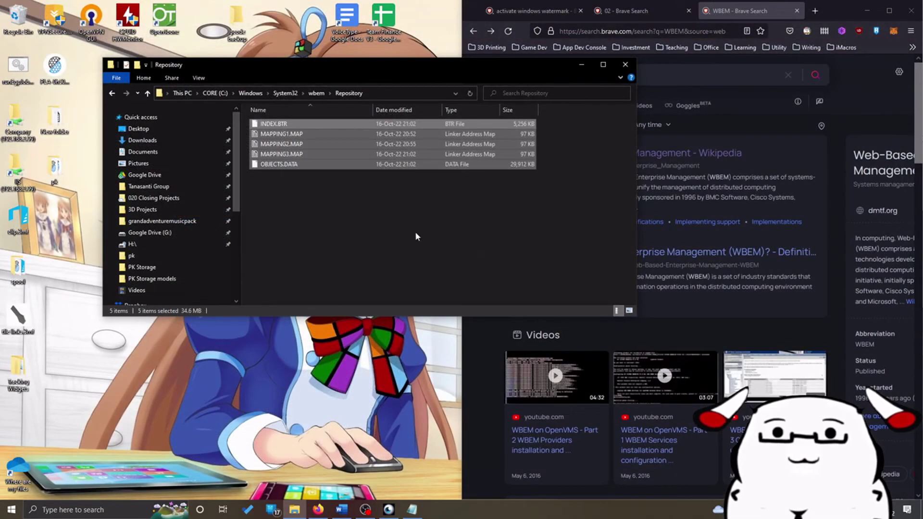
click(382, 219)
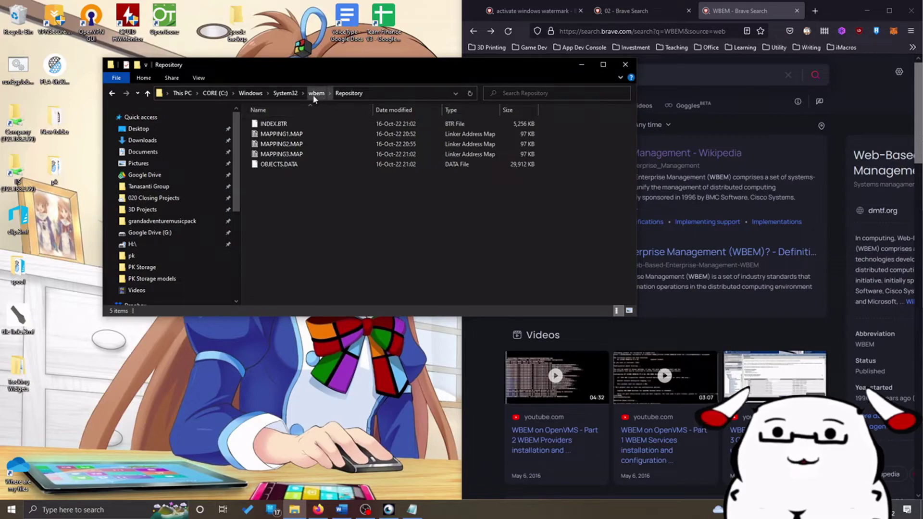
drag(341, 197, 268, 121)
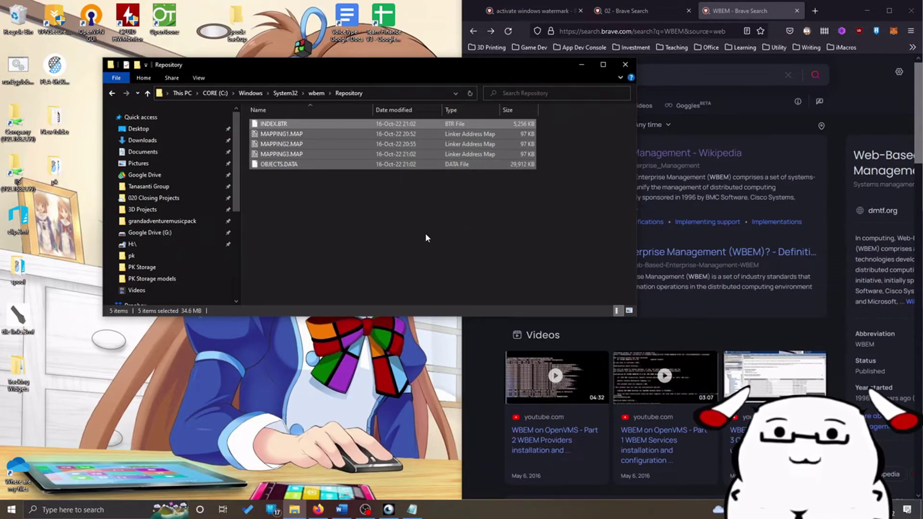
click(626, 67)
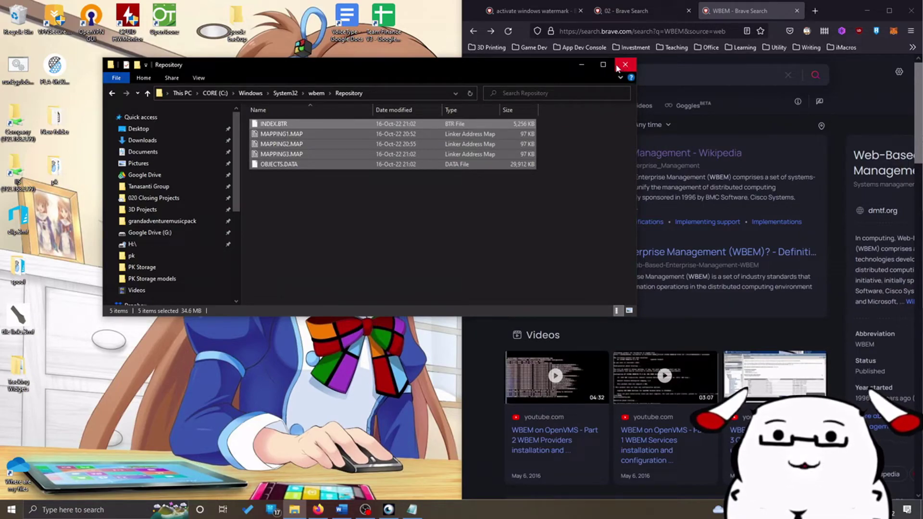
click(628, 70)
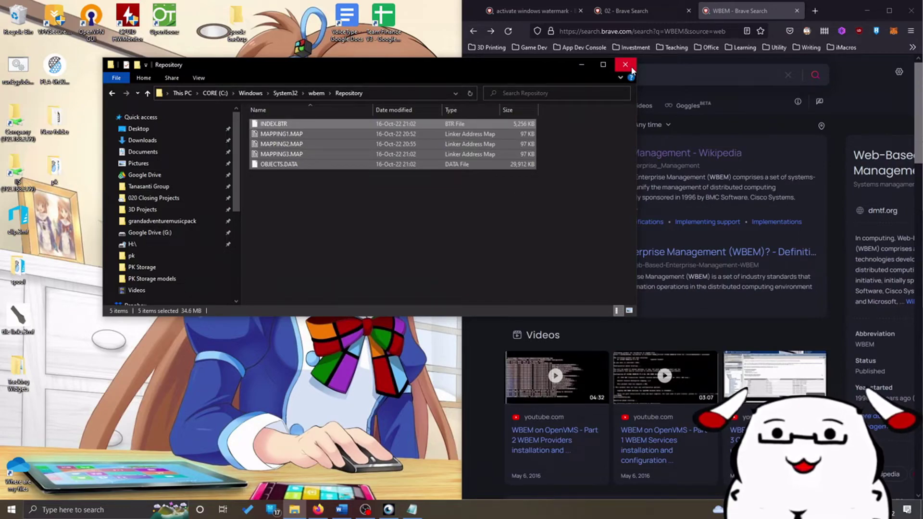
Show the Repository folder's full path as text in the address bar and reselect its five files
click(412, 251)
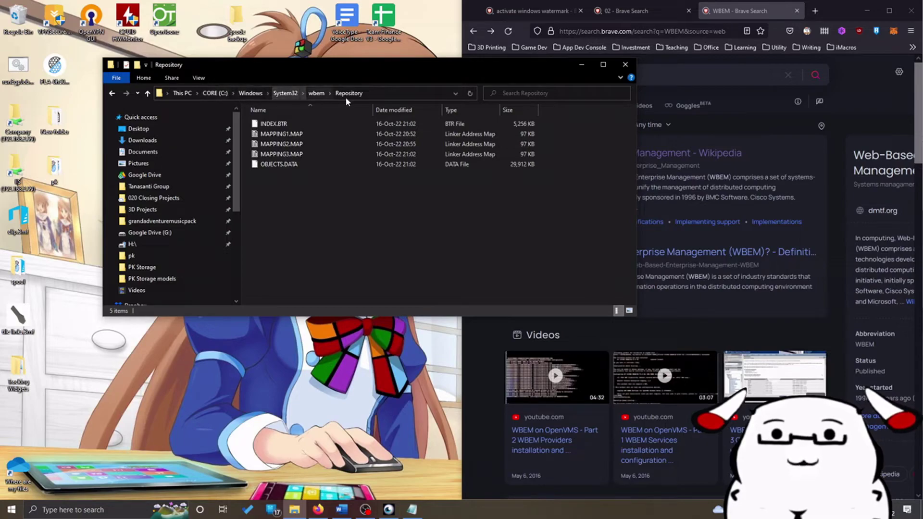
click(384, 94)
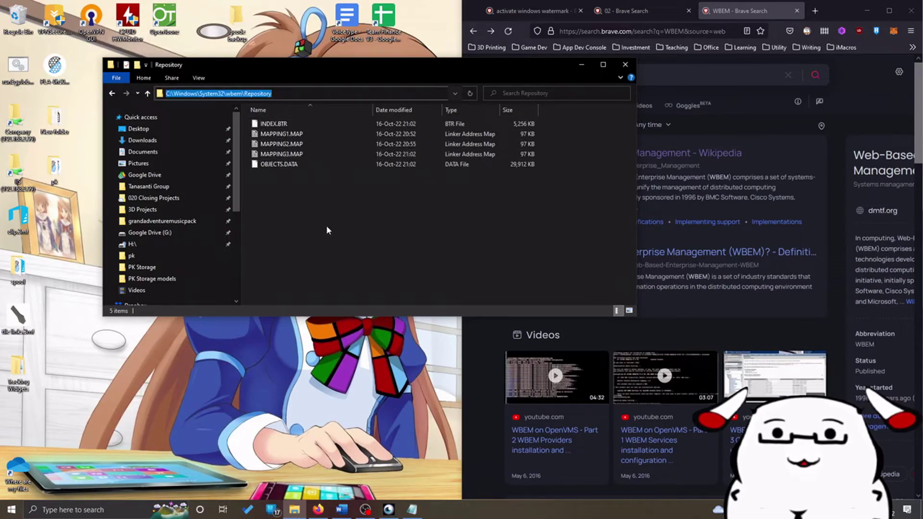
drag(312, 199, 266, 121)
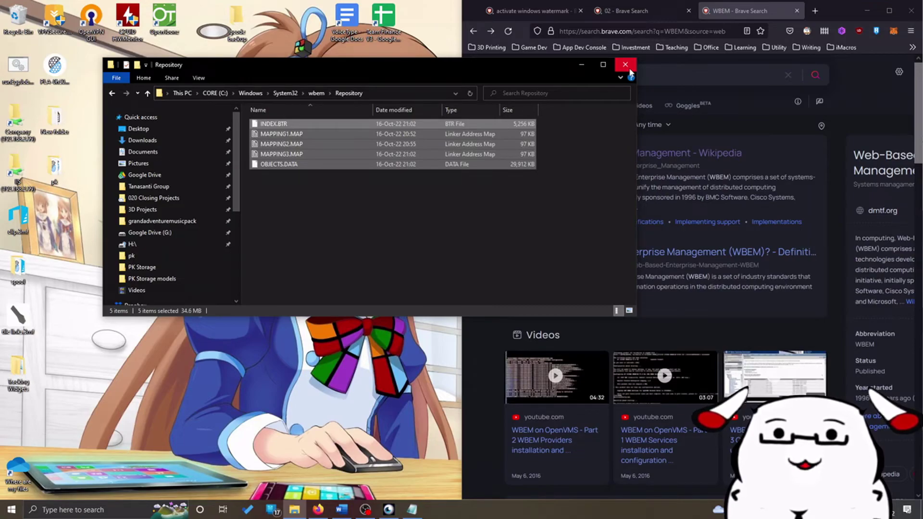
Close the Repository folder window and launch Command Prompt from a Start search for 'cmd'
click(624, 64)
key(super)
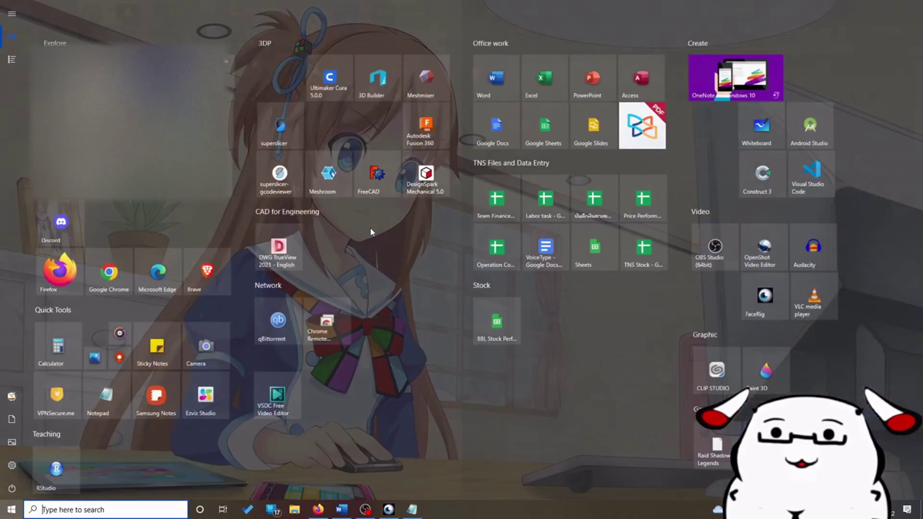
text(cmd)
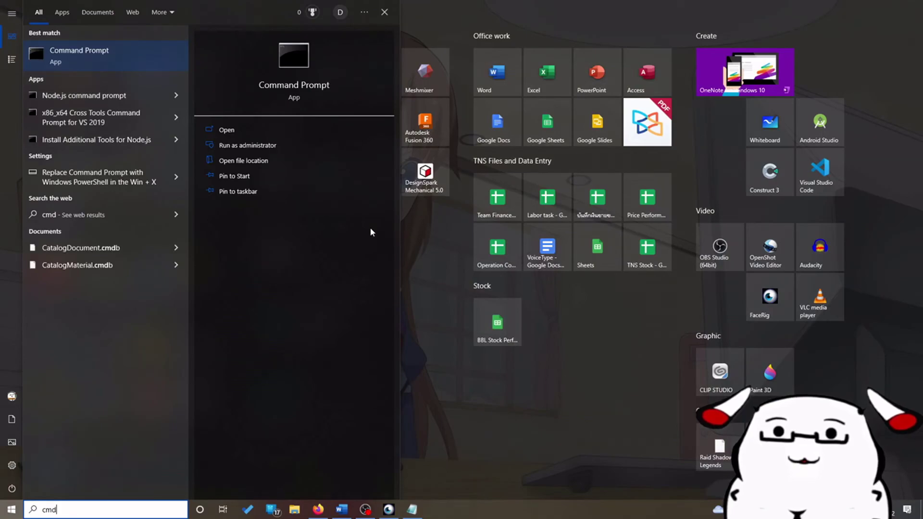
key(Return)
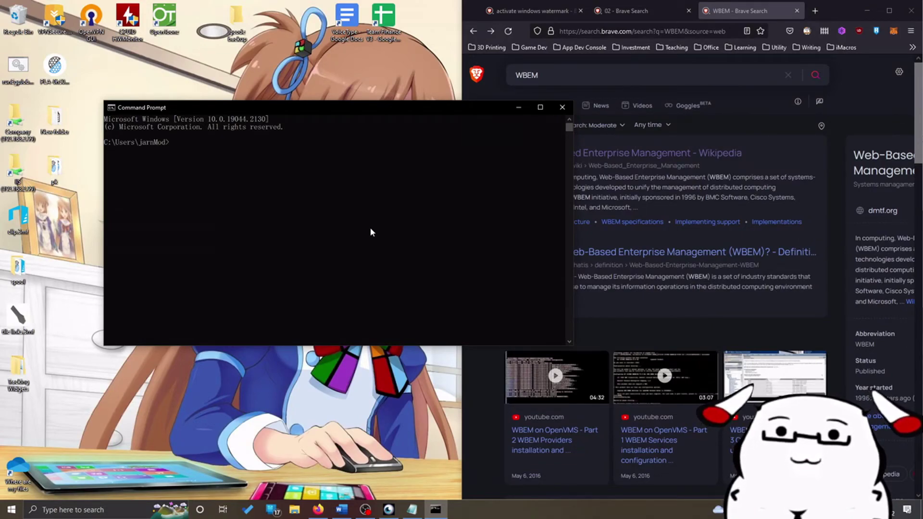
Run slmgr in Command Prompt to bring up its Windows Script Host help
text(slmgr)
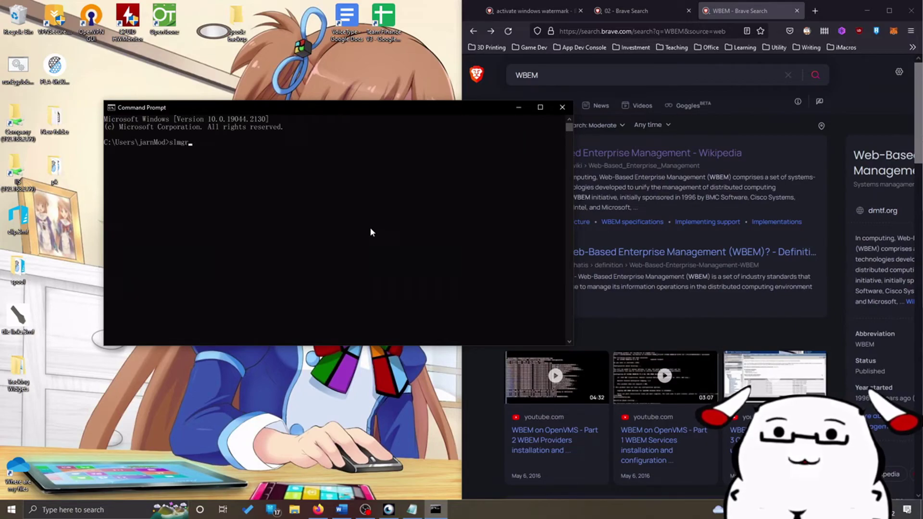
key(Return)
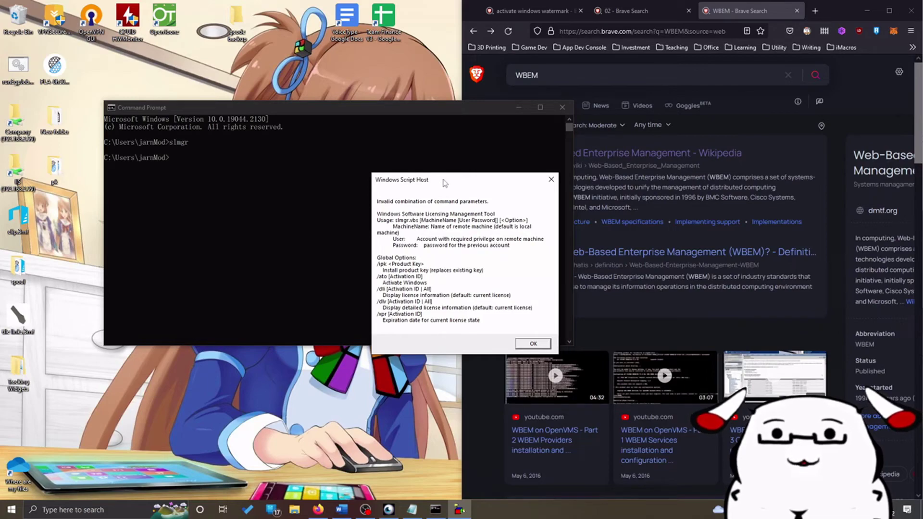
drag(461, 190, 460, 183)
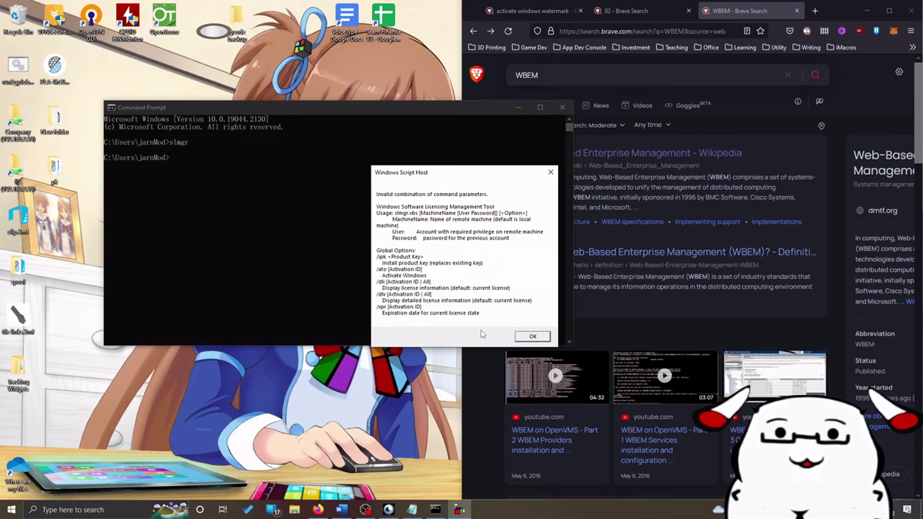
Dismiss the five slmgr help pages, including Advanced, Token-based and AD Activation Options
click(530, 338)
click(536, 400)
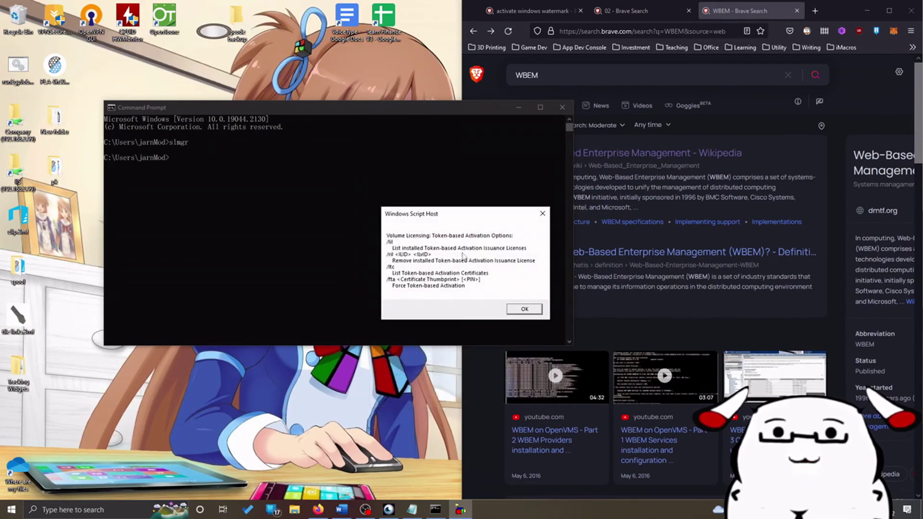
click(524, 310)
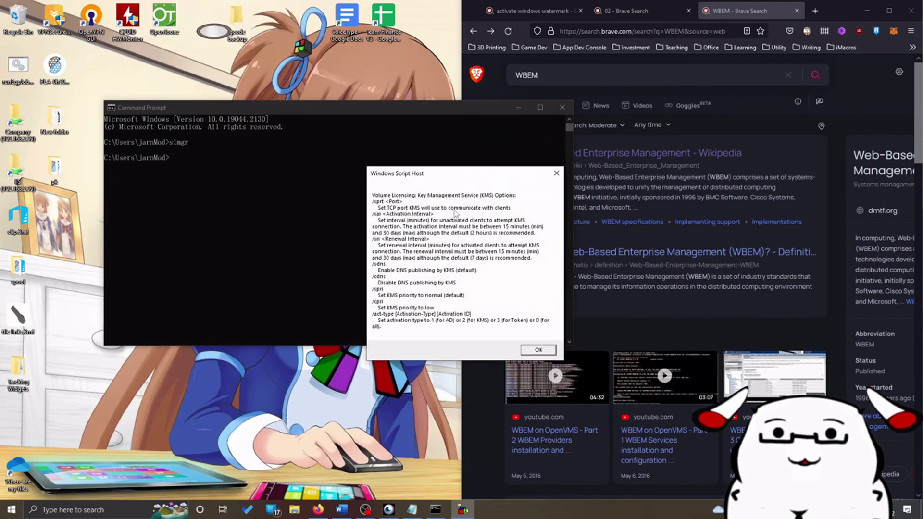
click(537, 352)
click(537, 325)
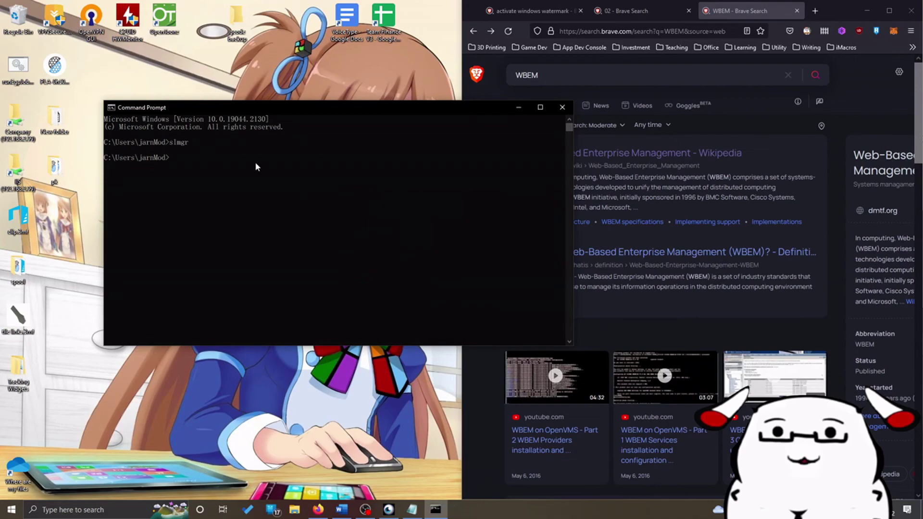
Close the Command Prompt window, leaving Brave's WBEM search results visible
click(563, 108)
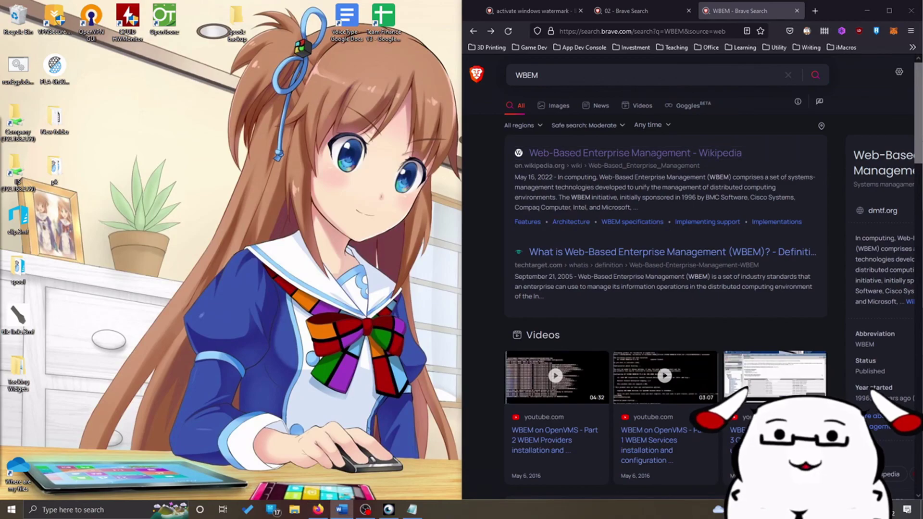